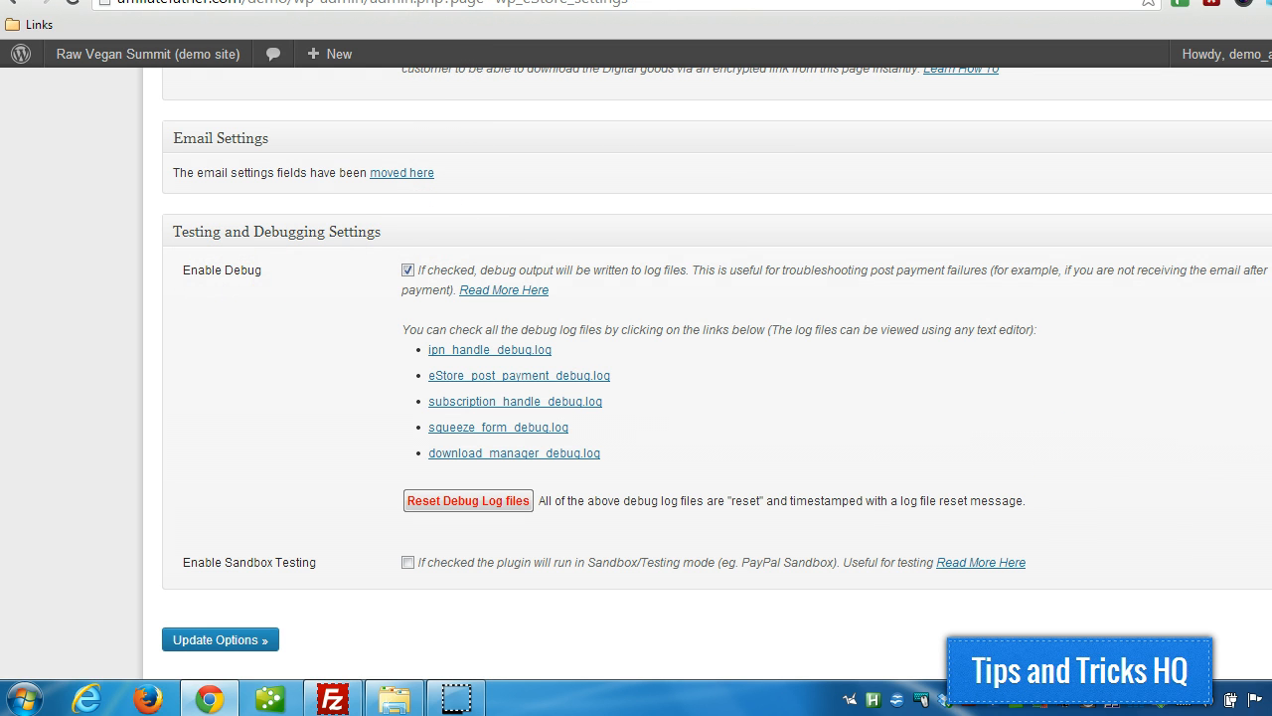
# Step: Reset the WP eStore debug log files from the Testing and Debugging section of the General Settings
pyautogui.scroll(20, 716, 368)
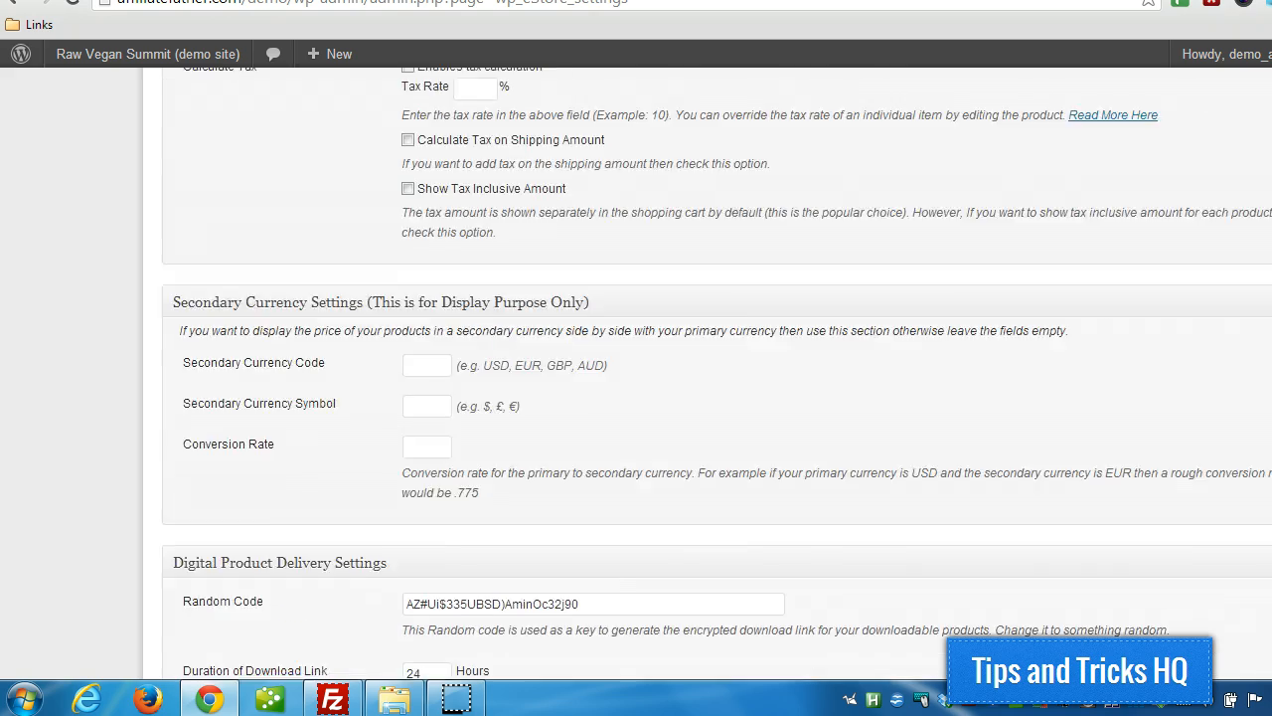
pyautogui.scroll(3, 716, 368)
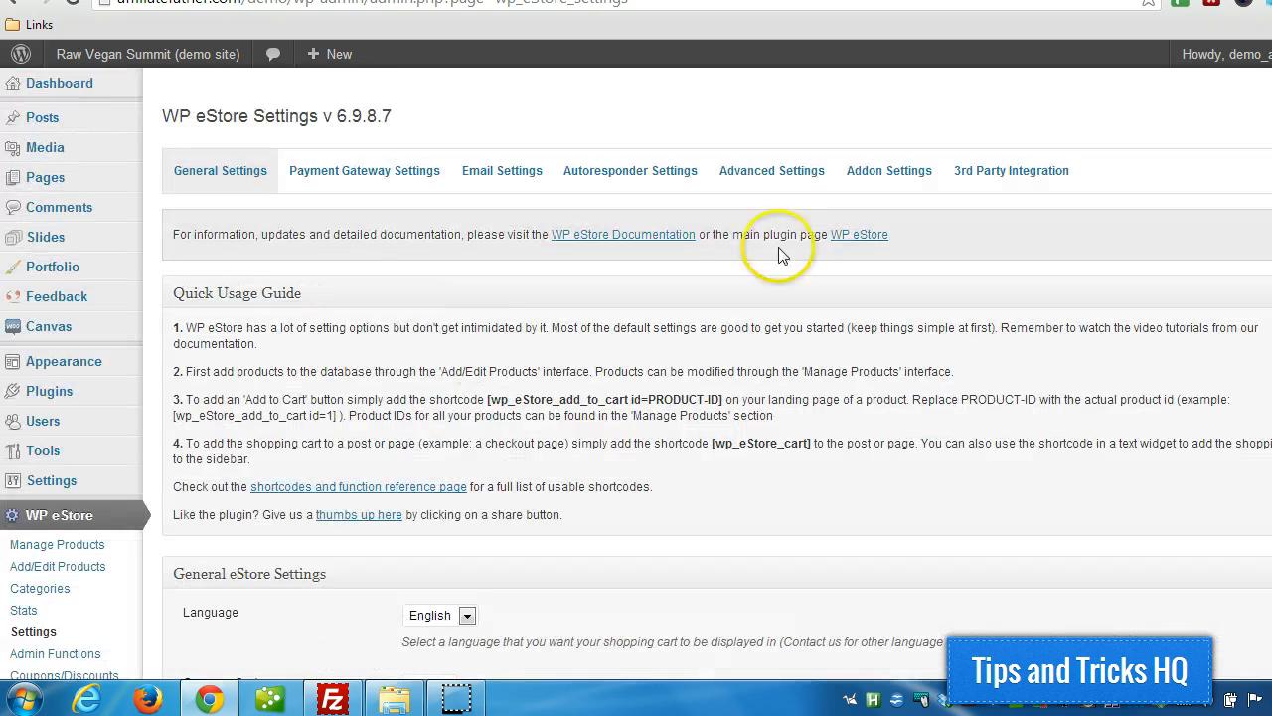
pyautogui.click(211, 170)
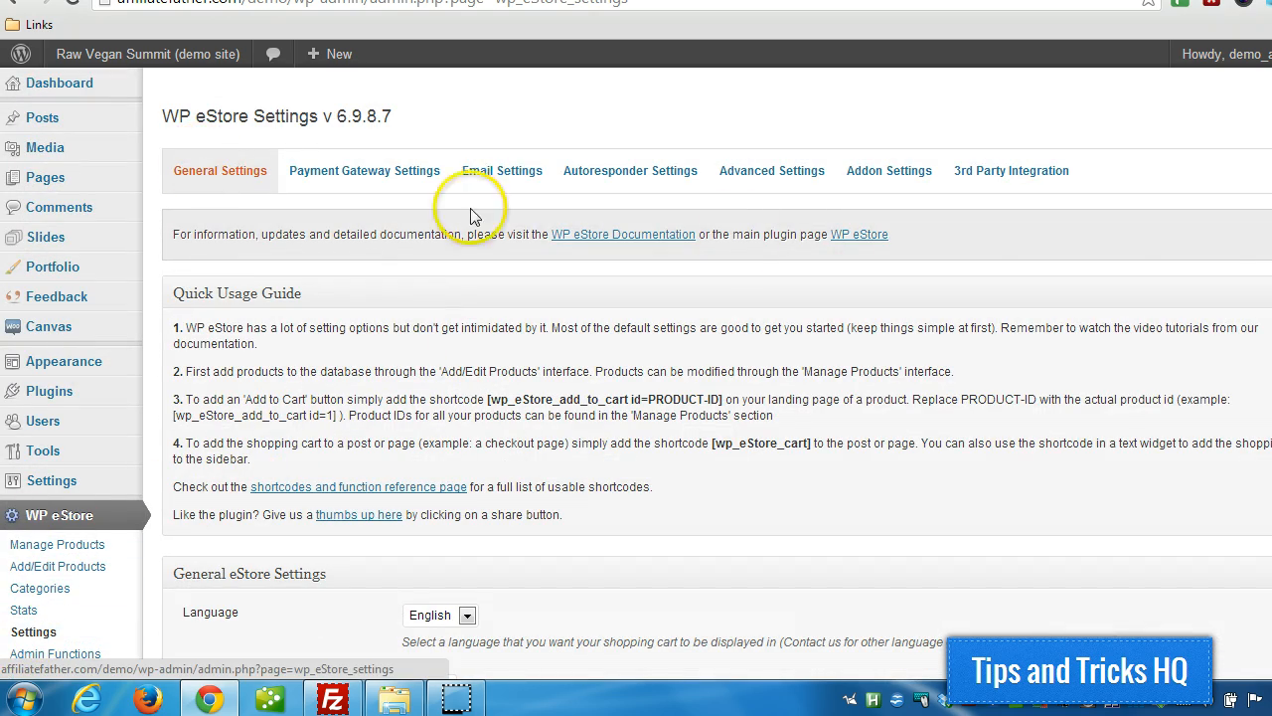
pyautogui.scroll(-15, 421, 335)
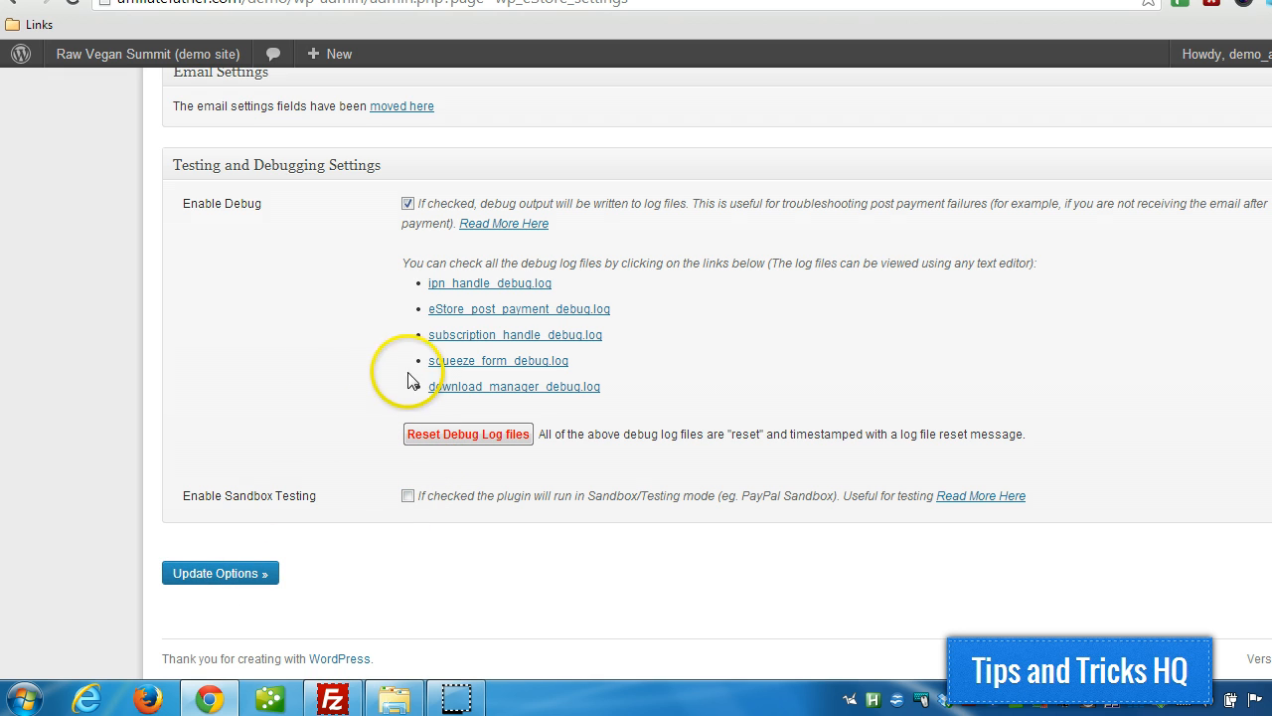
pyautogui.click(446, 437)
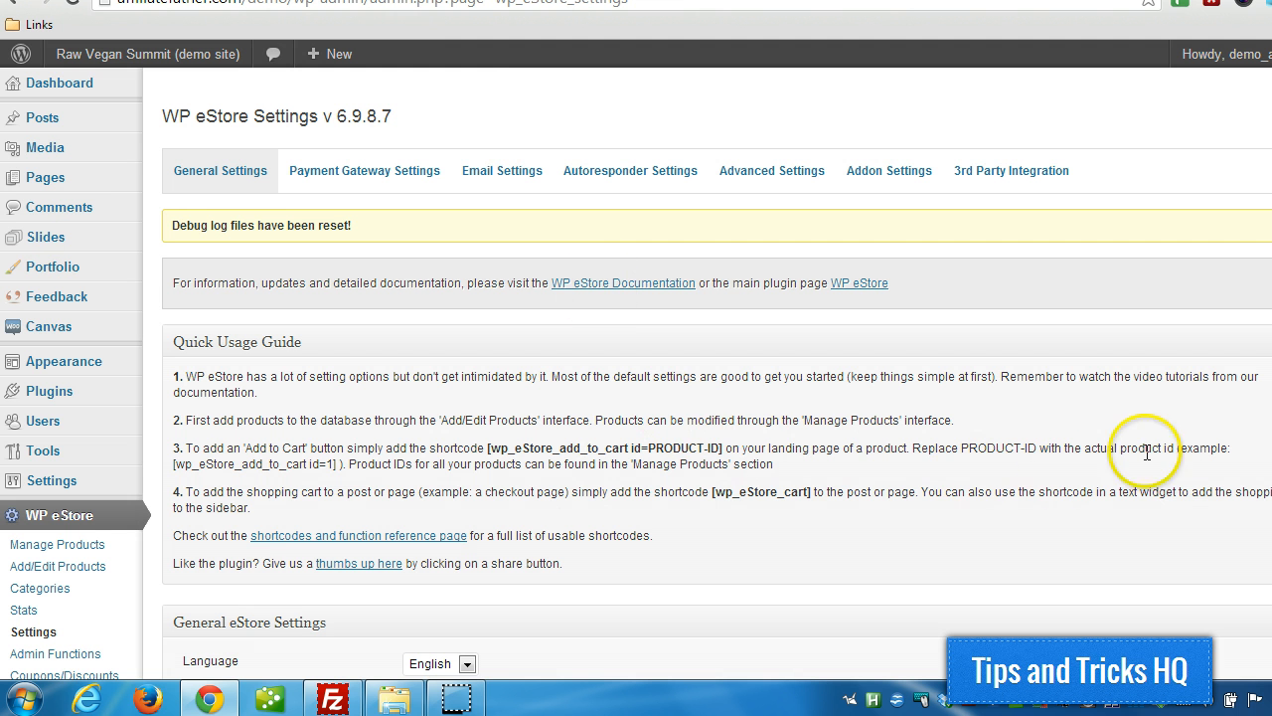
# Step: Check the Enable Debug and Use Automatic Post Payment Processing options in the WP eStore settings
pyautogui.scroll(-20, 715, 374)
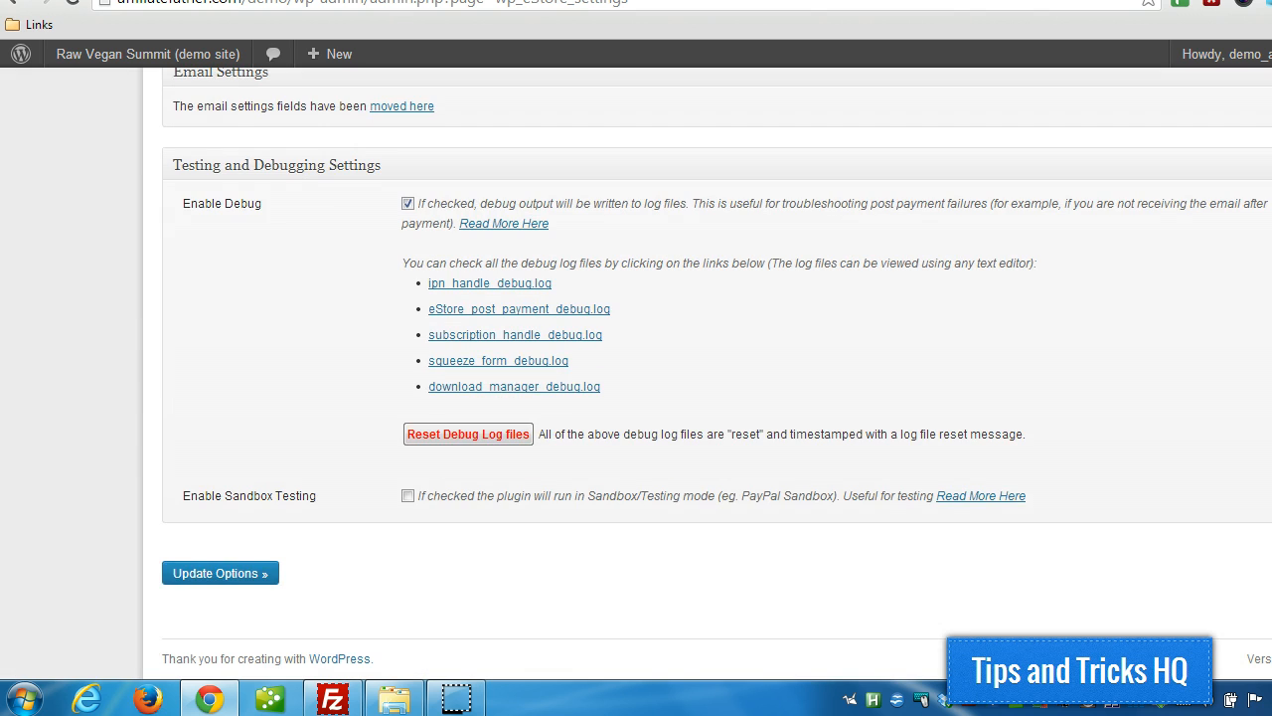
pyautogui.scroll(4, 185, 377)
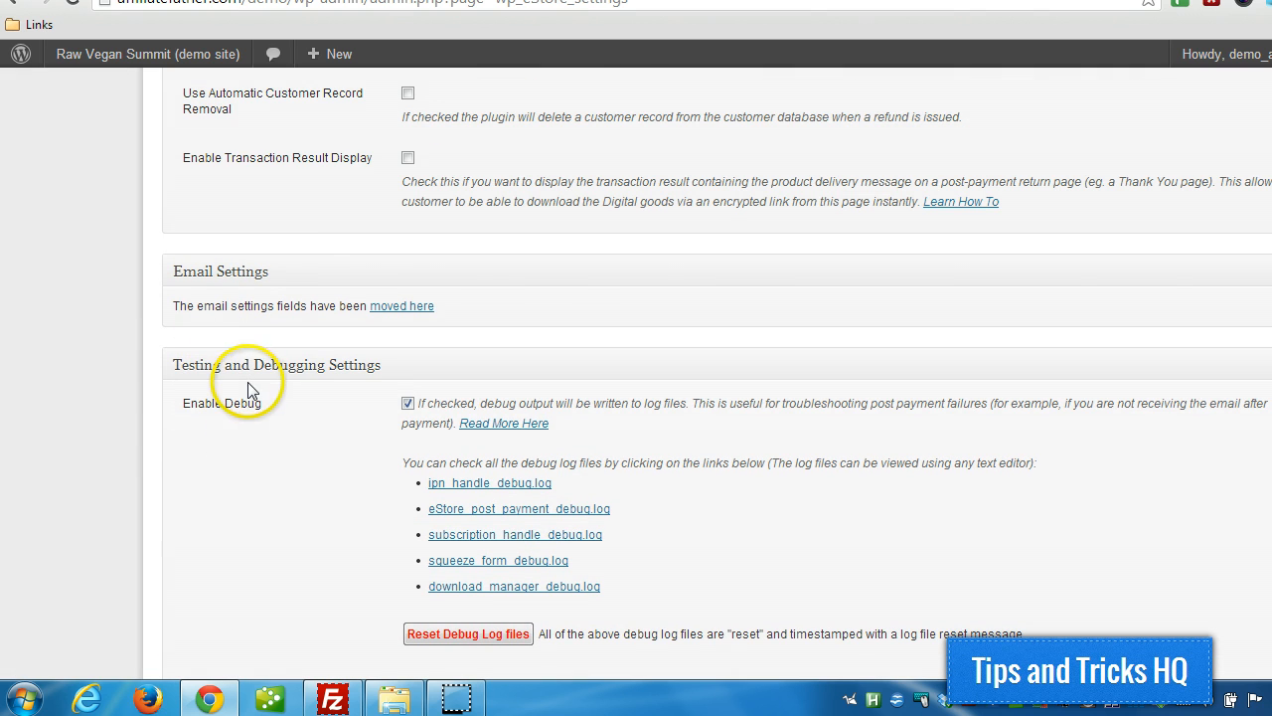
pyautogui.scroll(1, 318, 407)
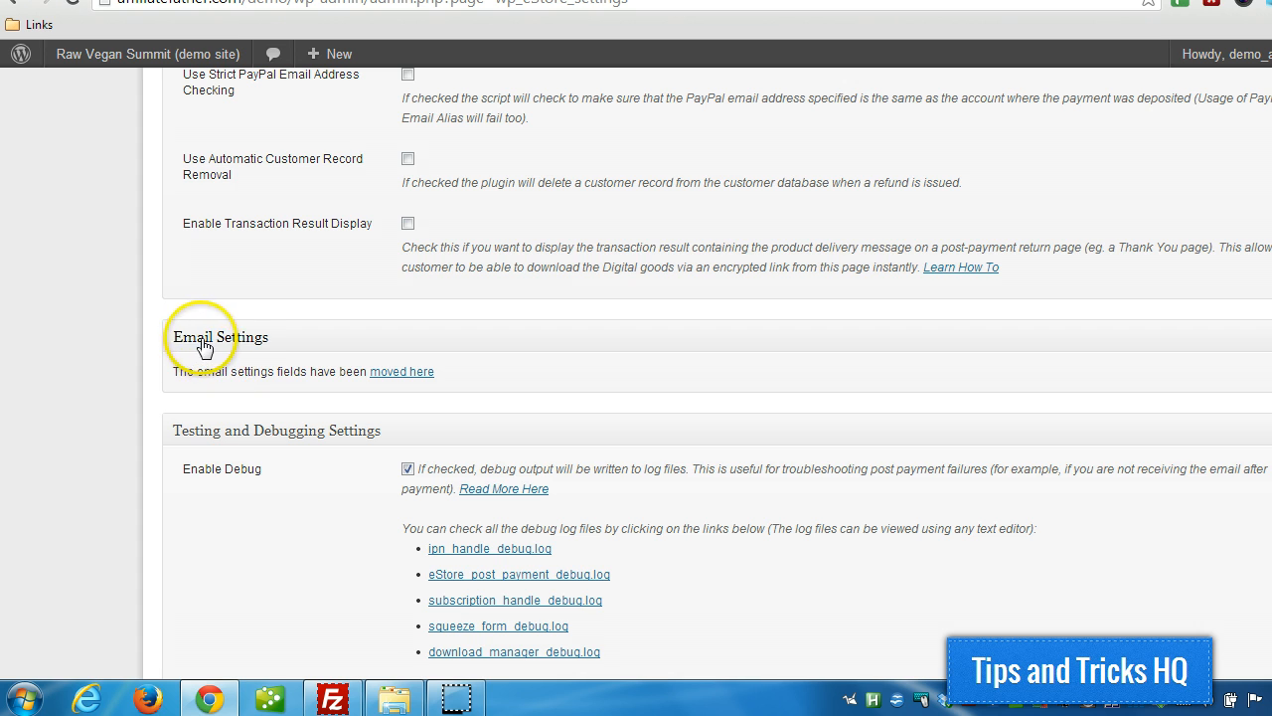
pyautogui.scroll(4, 250, 368)
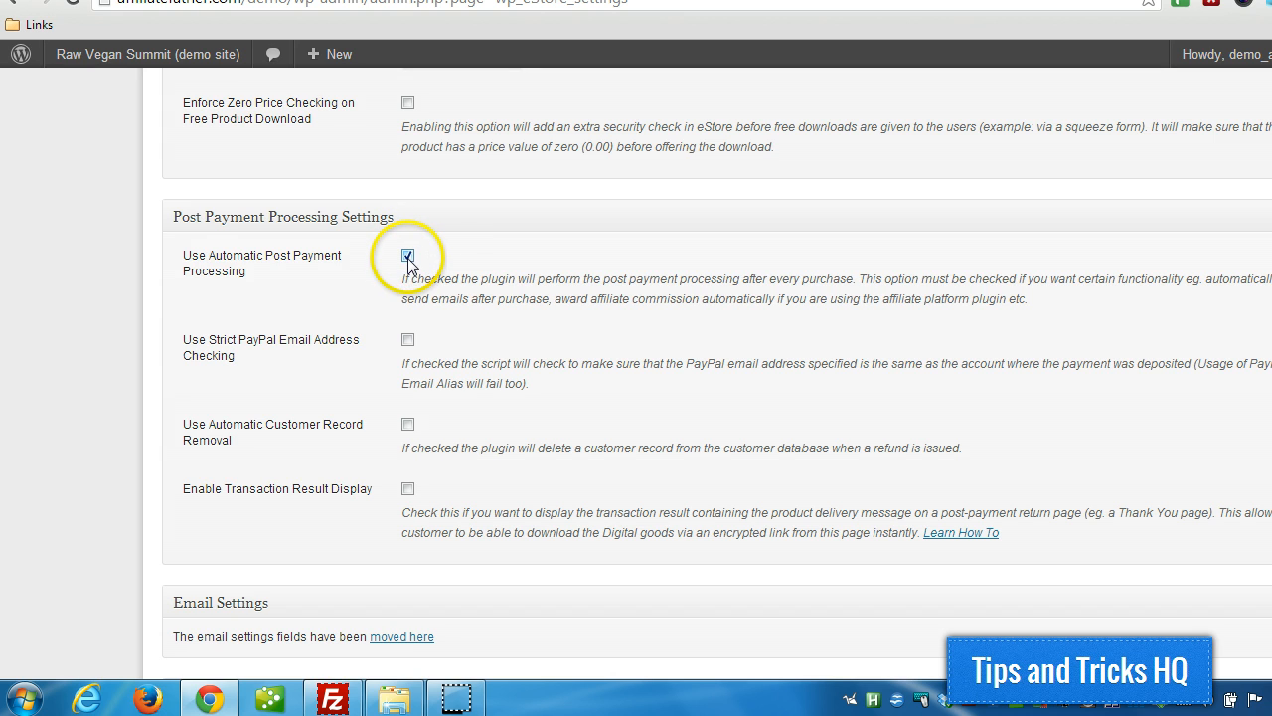
pyautogui.scroll(-5, 716, 374)
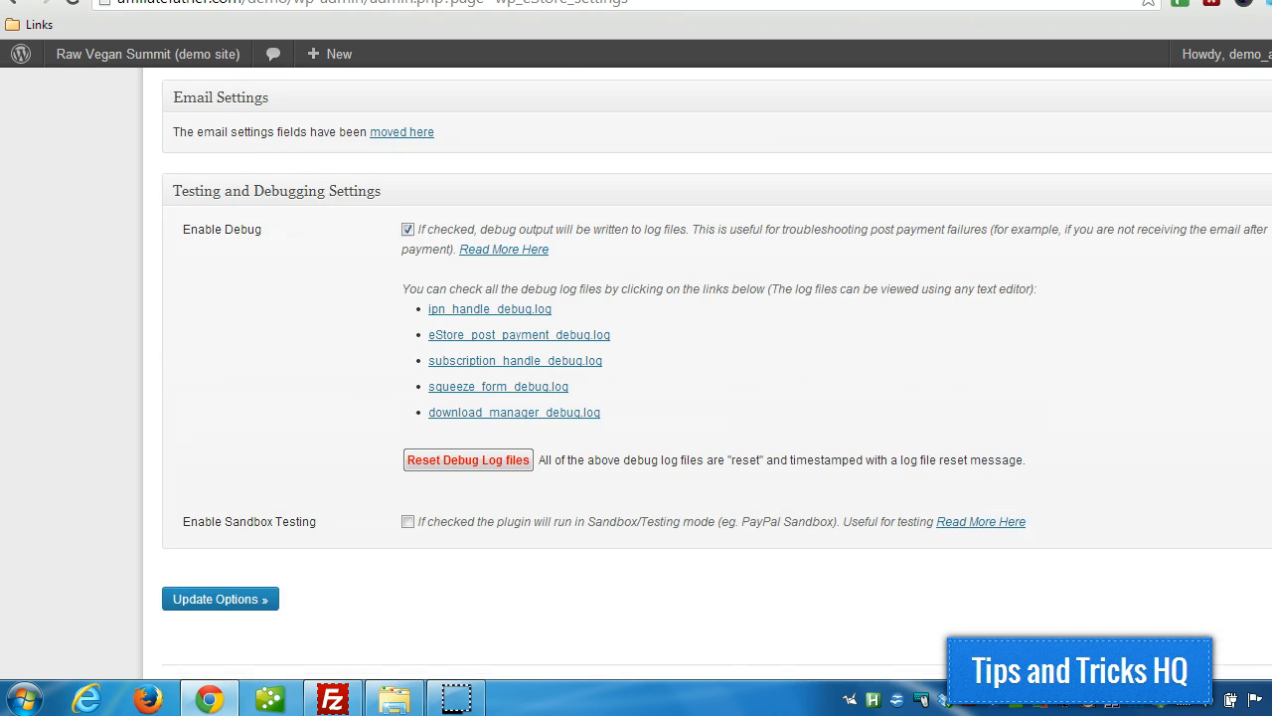
# Step: Read Step 3 of the troubleshooting checklist and view the site's installed plugins to check for maintenance mode or coming soon plugins
pyautogui.hotkey('ctrl', 'Tab')
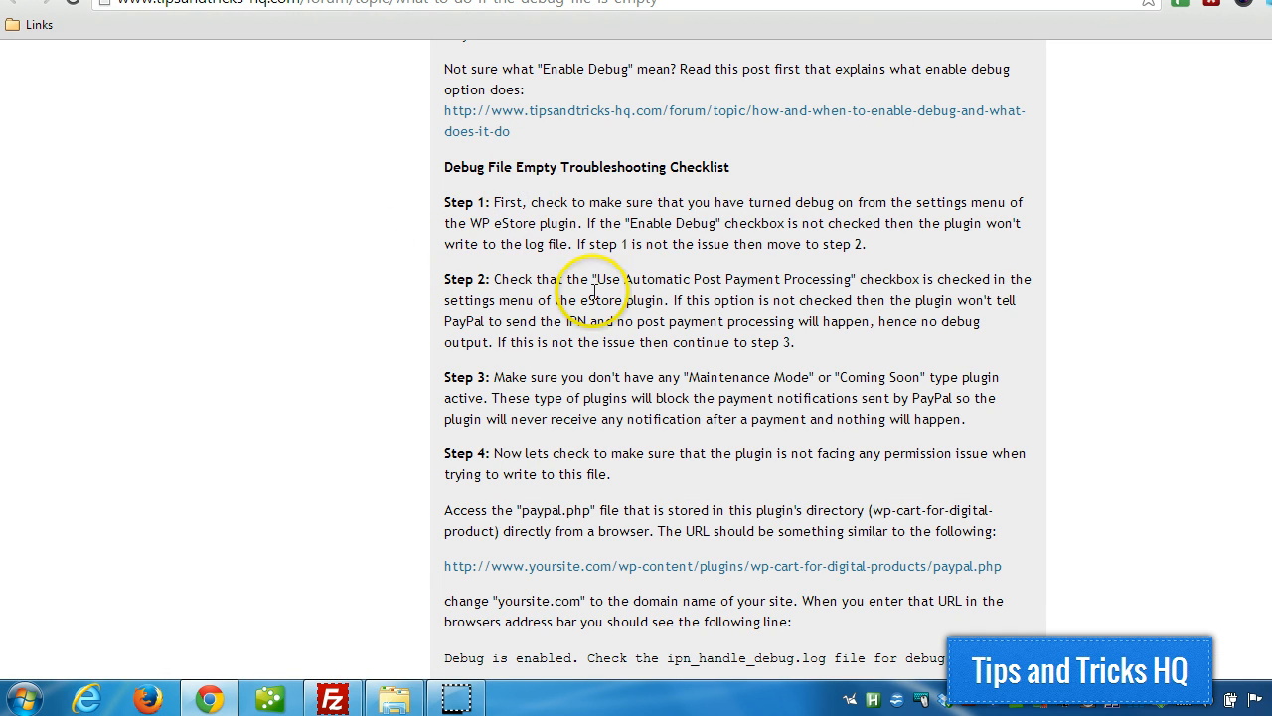
pyautogui.moveTo(684, 376); pyautogui.dragTo(827, 397)
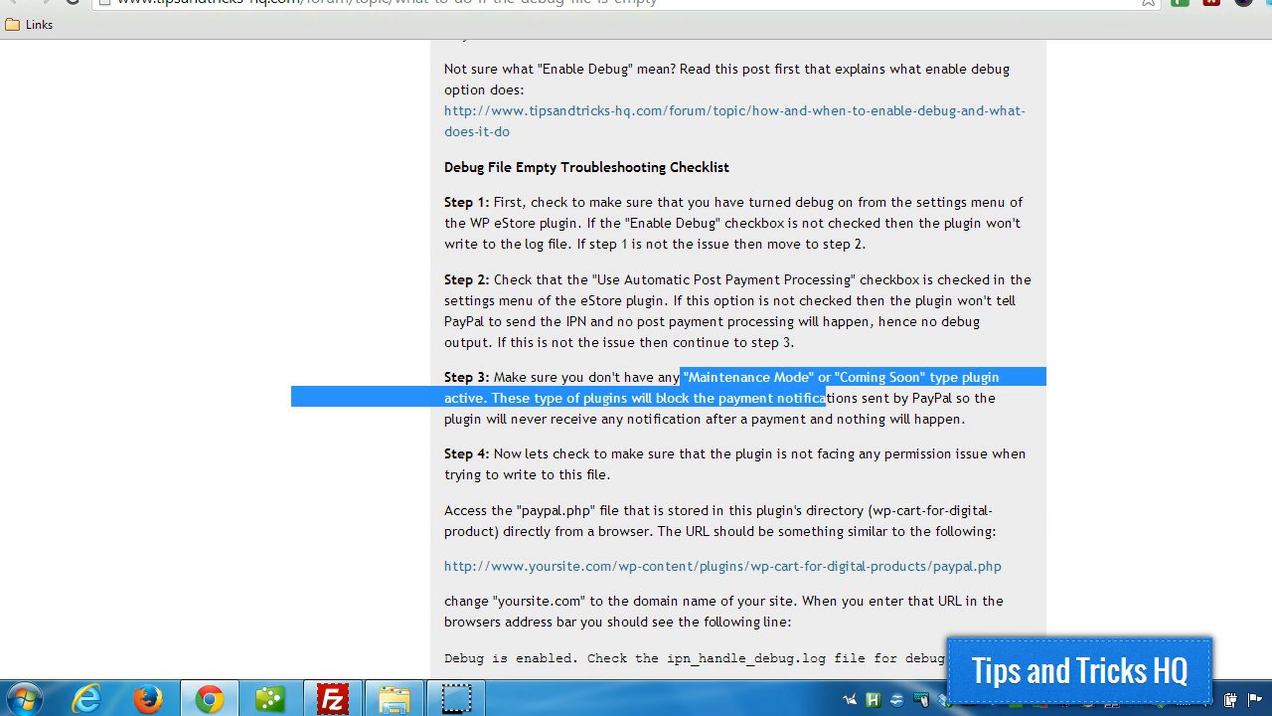
pyautogui.hotkey('ctrl', 'Tab')
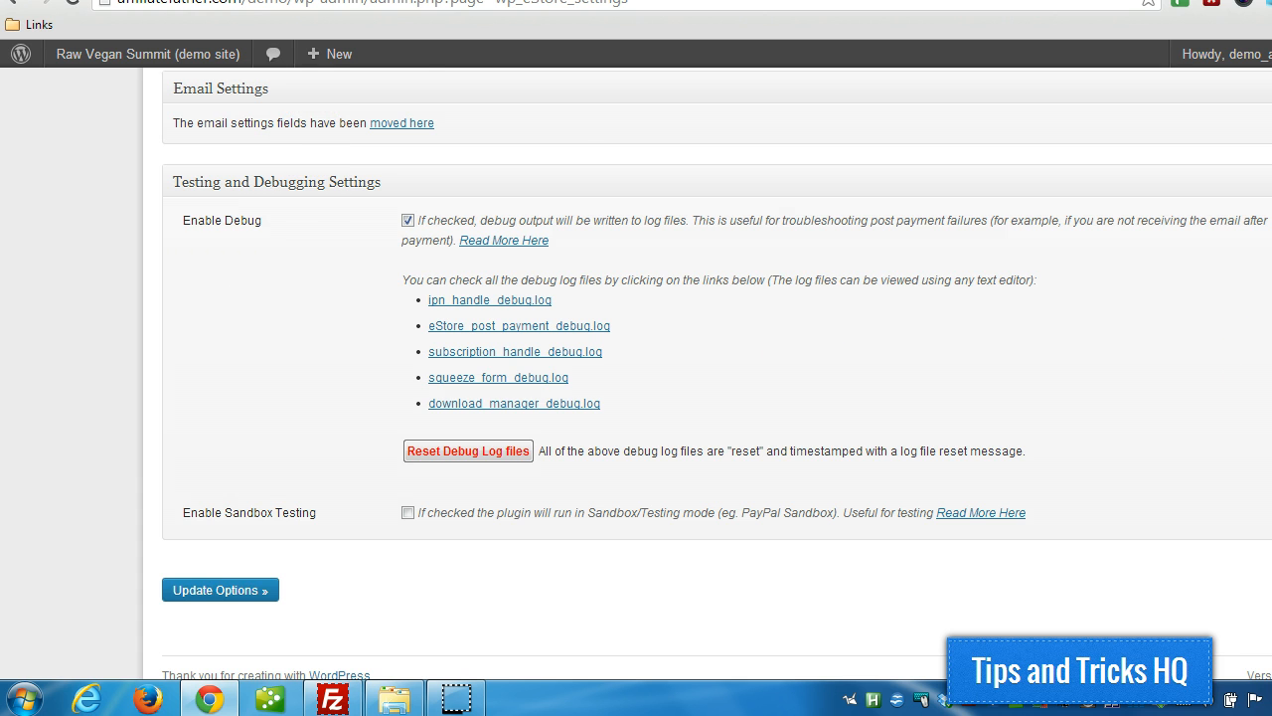
pyautogui.scroll(20, 716, 376)
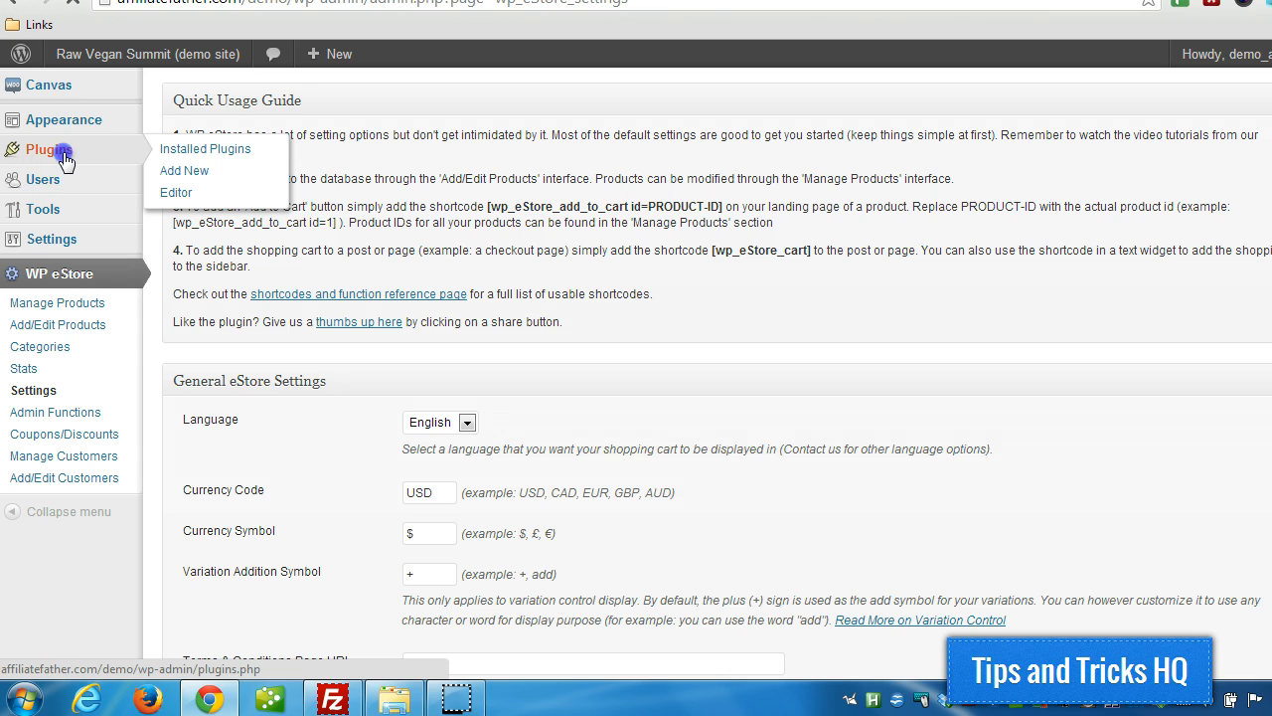
pyautogui.click(63, 158)
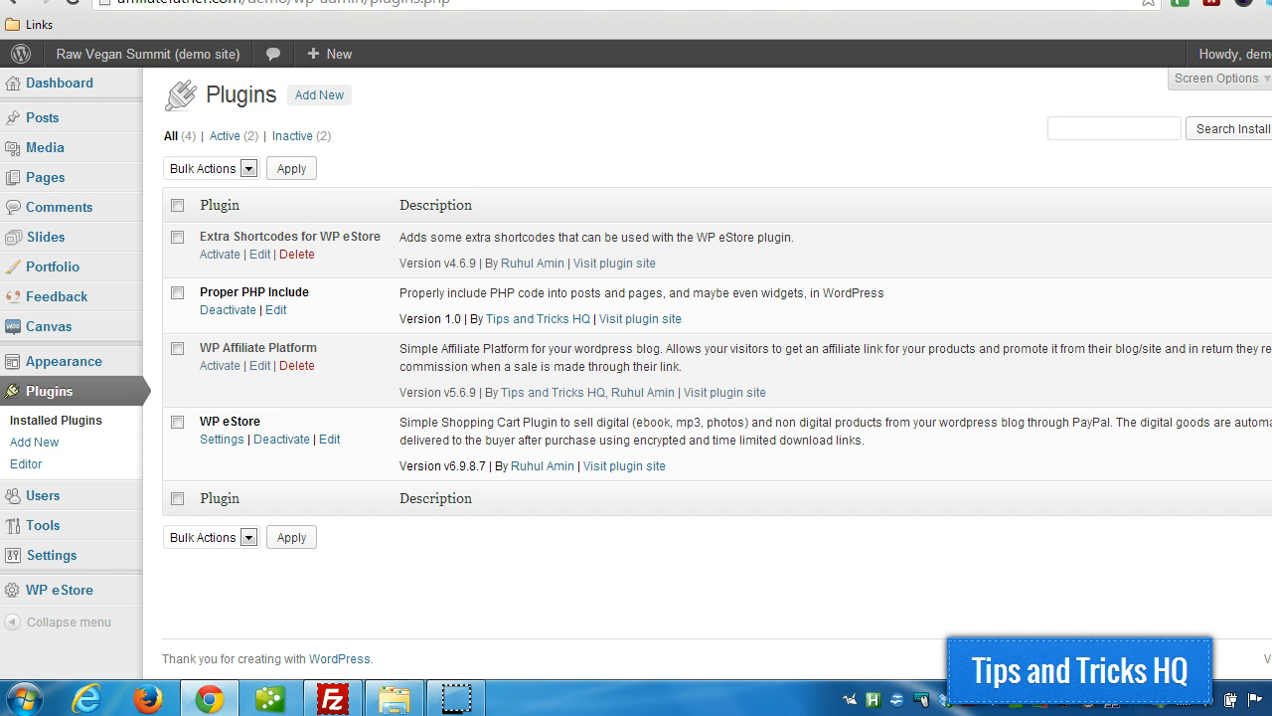
# Step: Return to the Debug File Empty Troubleshooting Checklist and read Step 4 about accessing paypal.php directly
pyautogui.click(288, 0)
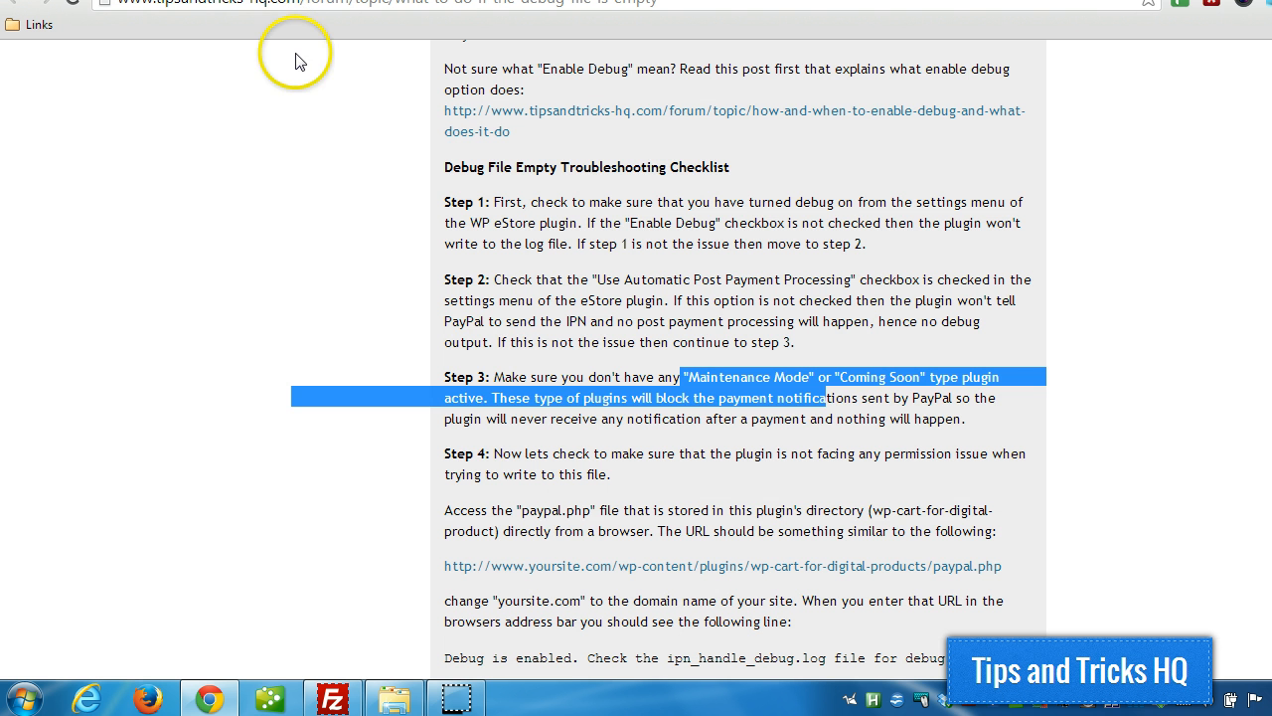
pyautogui.click(509, 324)
pyautogui.scroll(-1, 512, 325)
pyautogui.scroll(-1, 512, 331)
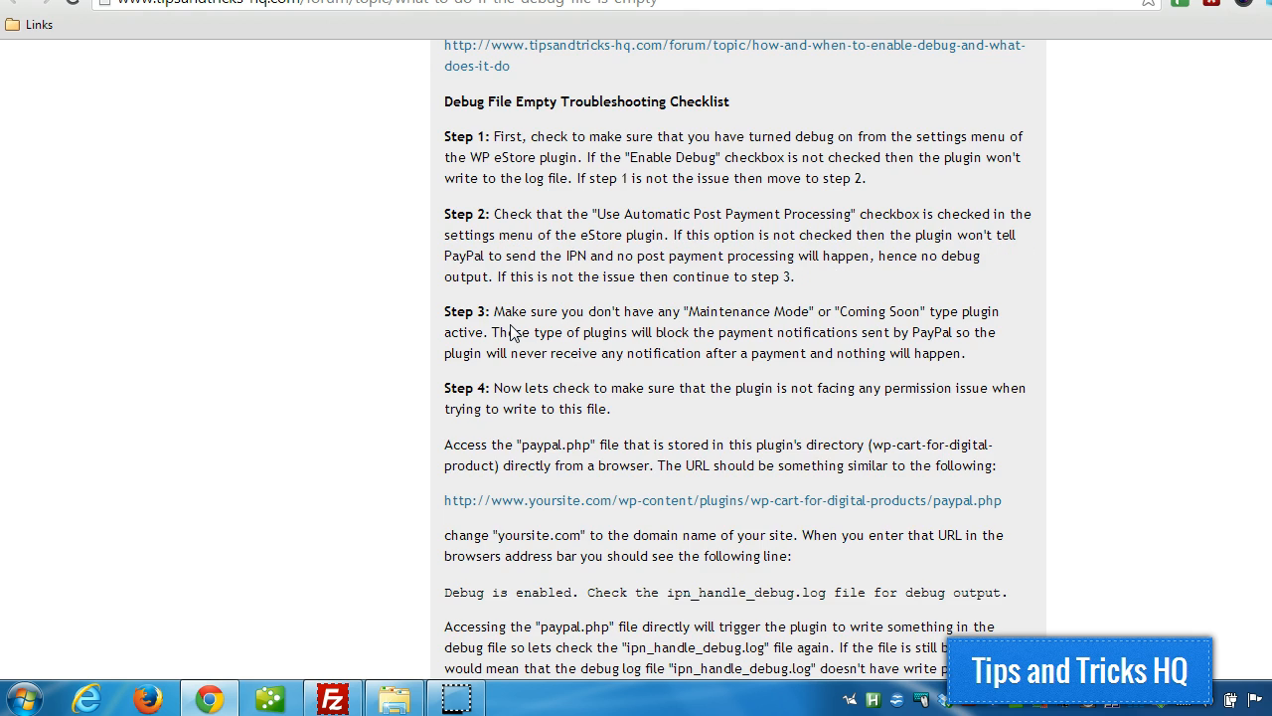
pyautogui.scroll(2, 510, 332)
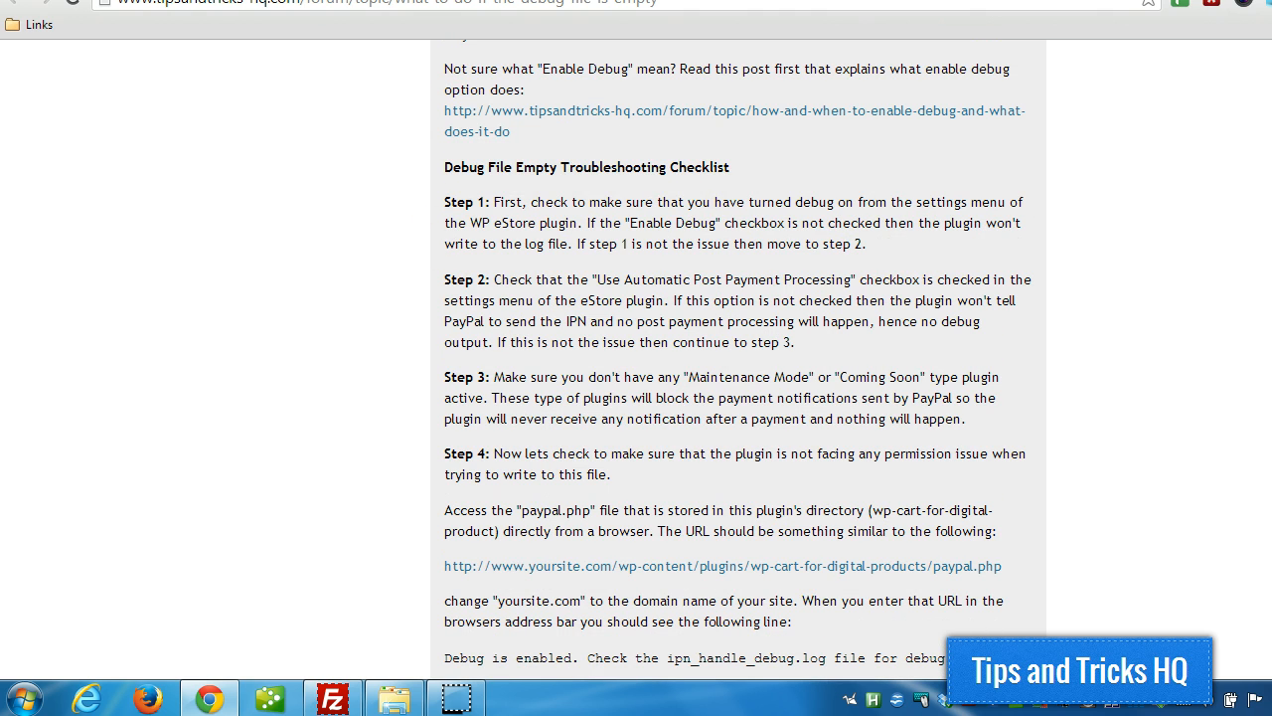
pyautogui.scroll(-1, 648, 281)
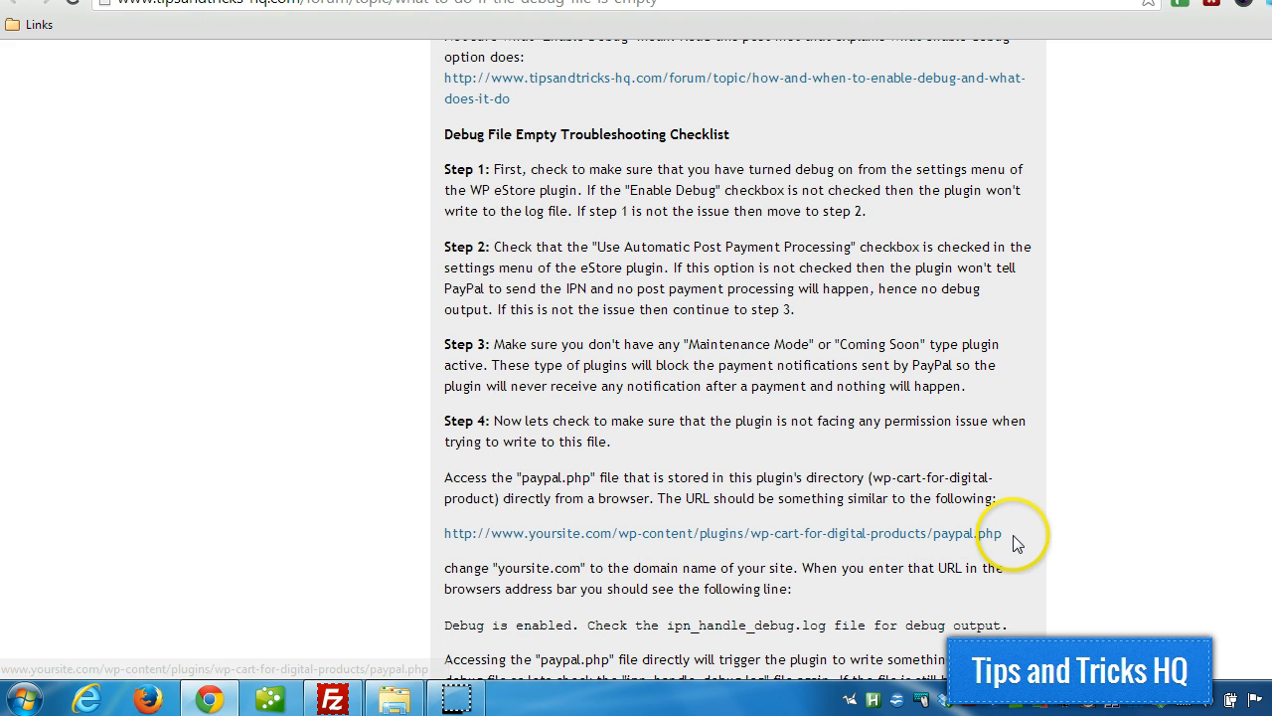
# Step: Load the demo site's wp-content/plugins/wp-cart-for-digital-products/paypal.php URL in the browser to trigger a debug log entry
pyautogui.moveTo(1013, 535); pyautogui.dragTo(608, 543)
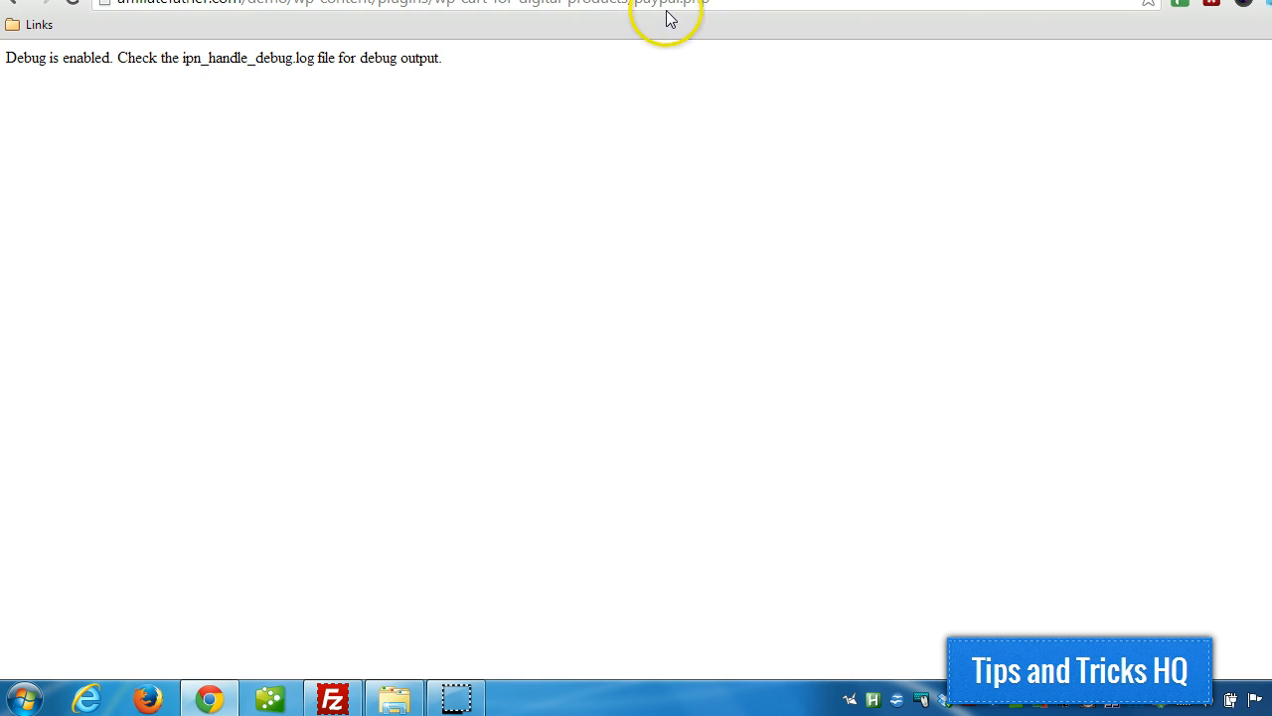
pyautogui.click(714, 6)
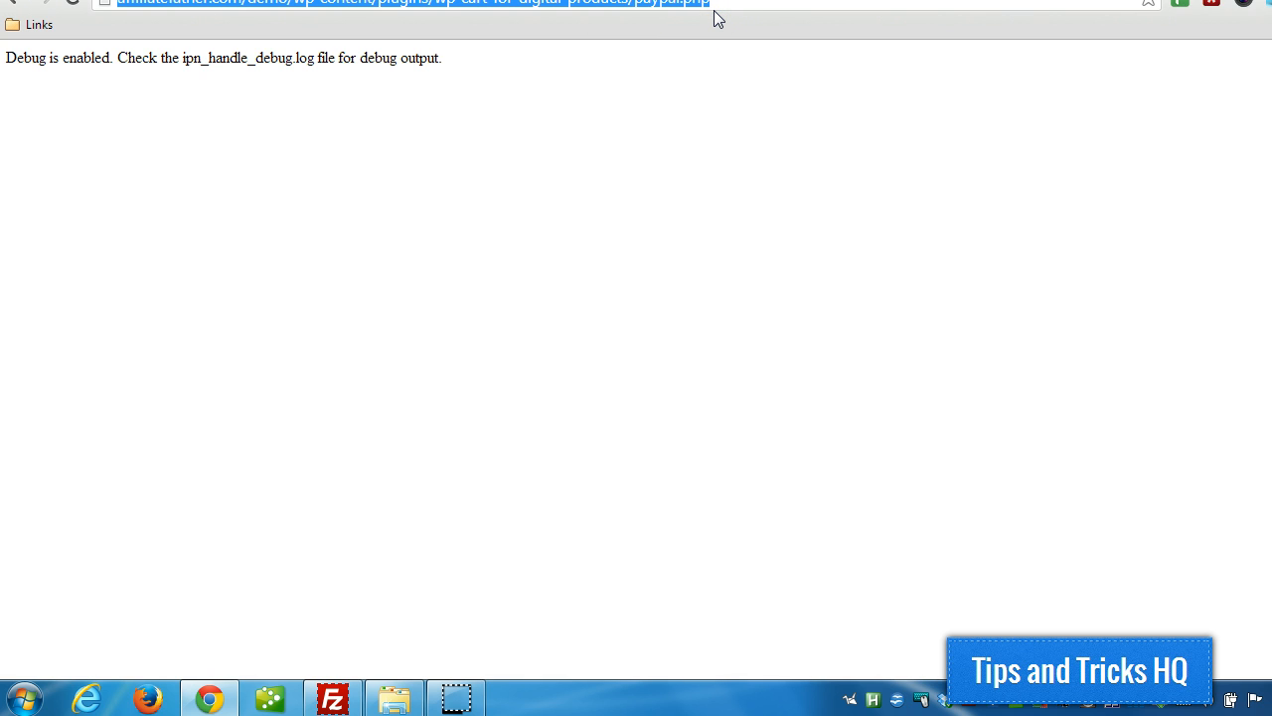
pyautogui.press('Return')
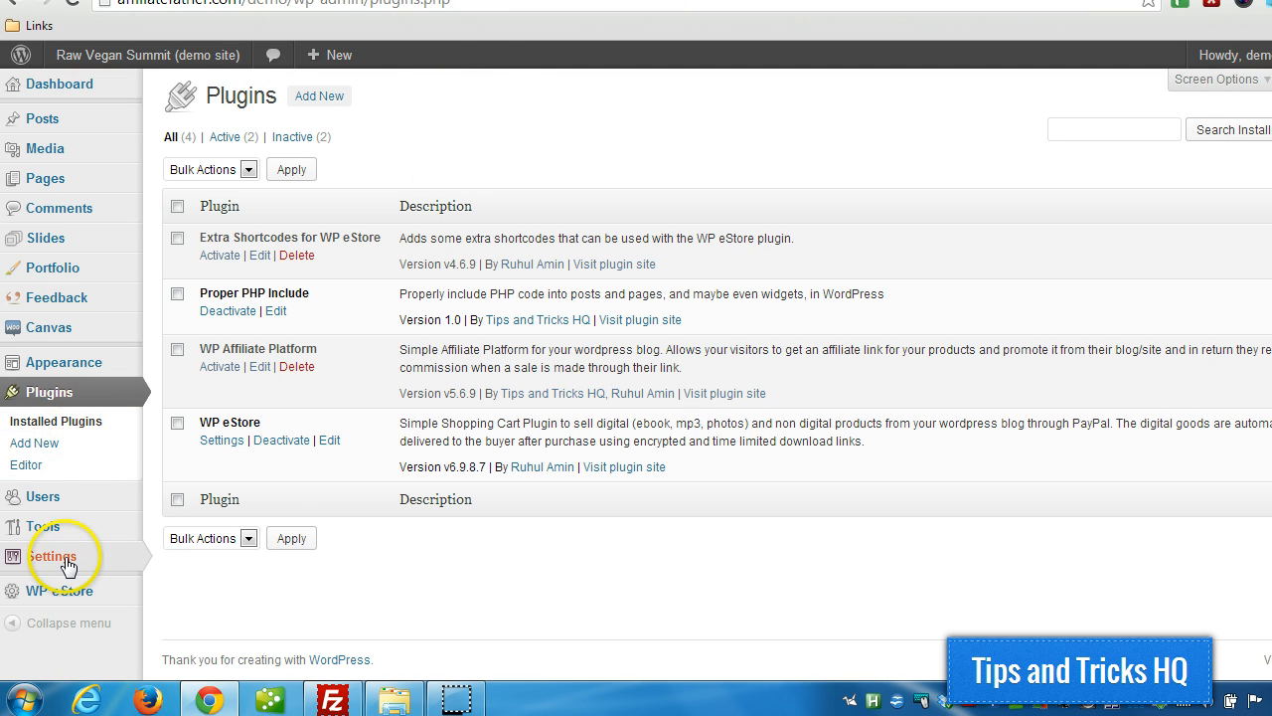
# Step: Save the ipn_handle_debug.log file linked in the WP eStore debugging settings to the Desktop as ipn_handle_debug
pyautogui.moveTo(70, 595)
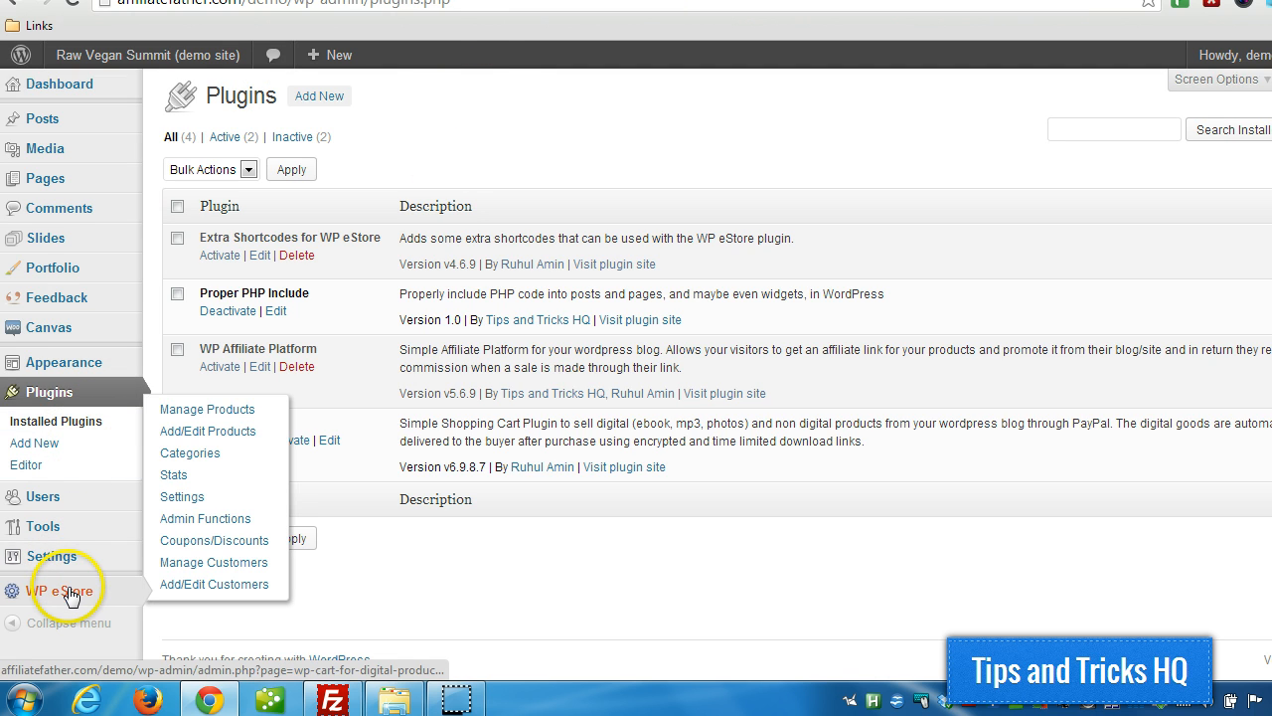
pyautogui.click(187, 496)
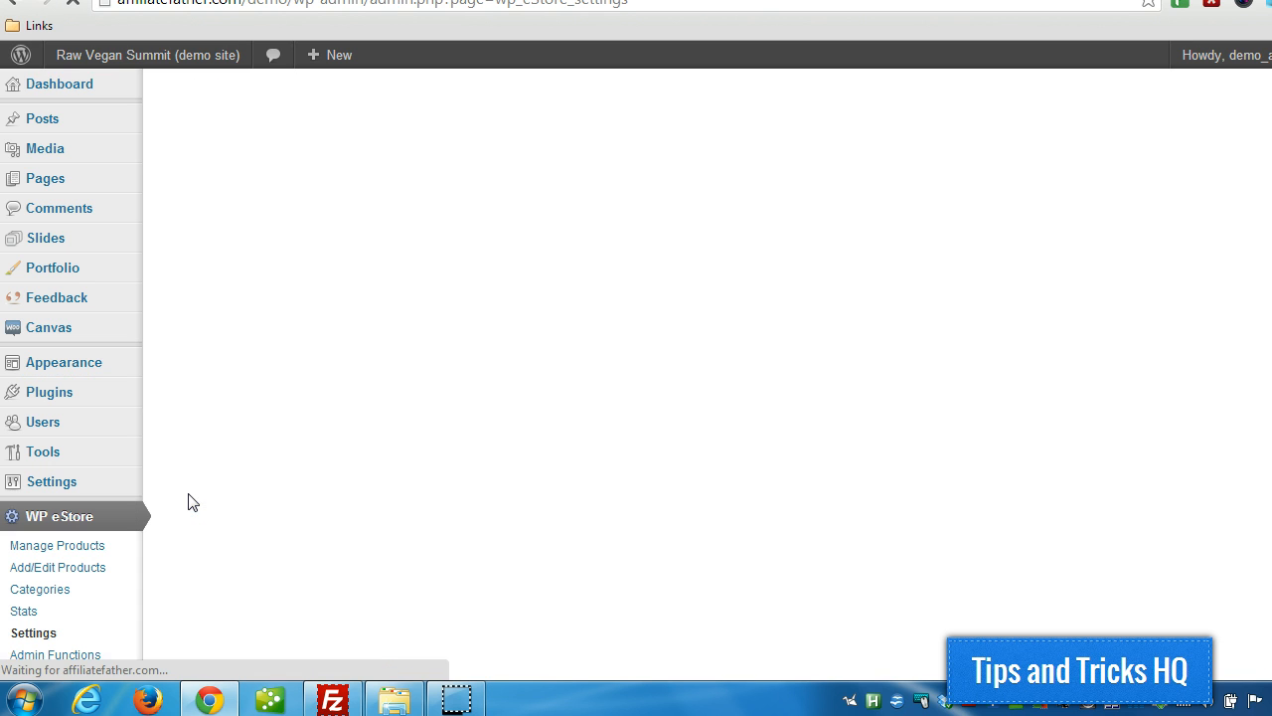
pyautogui.scroll(-20, 716, 397)
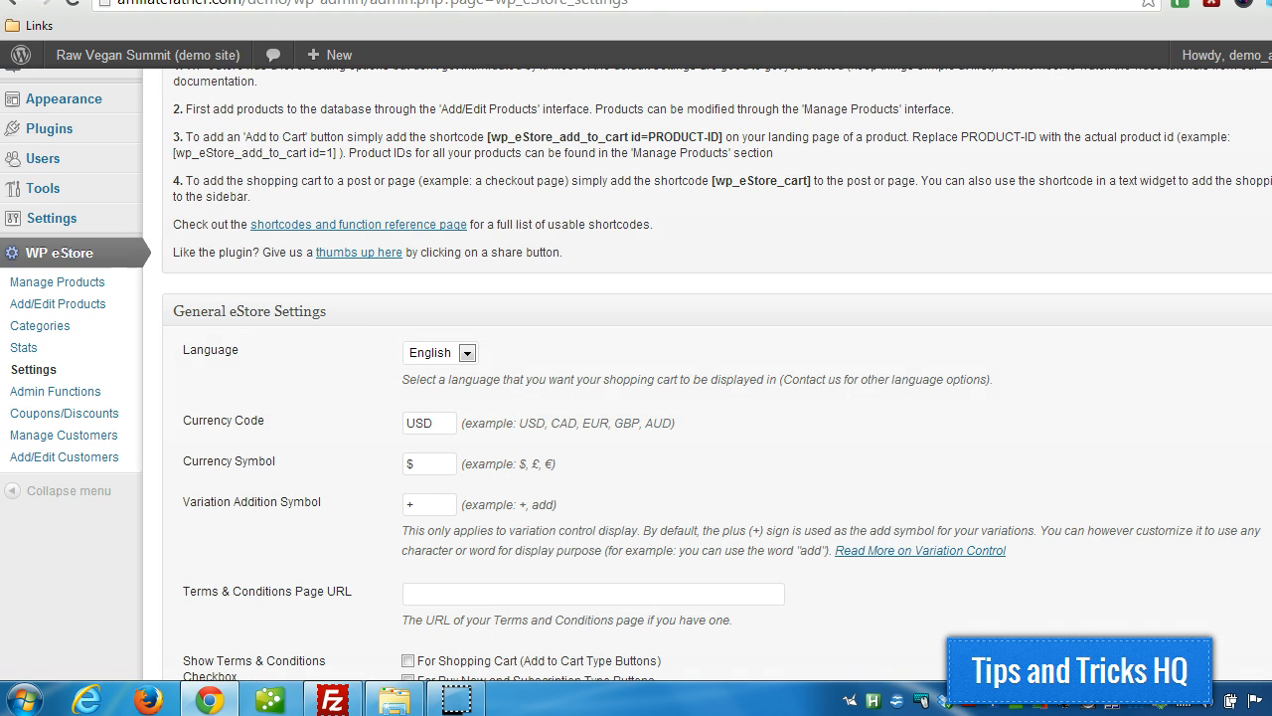
pyautogui.scroll(-2, 597, 316)
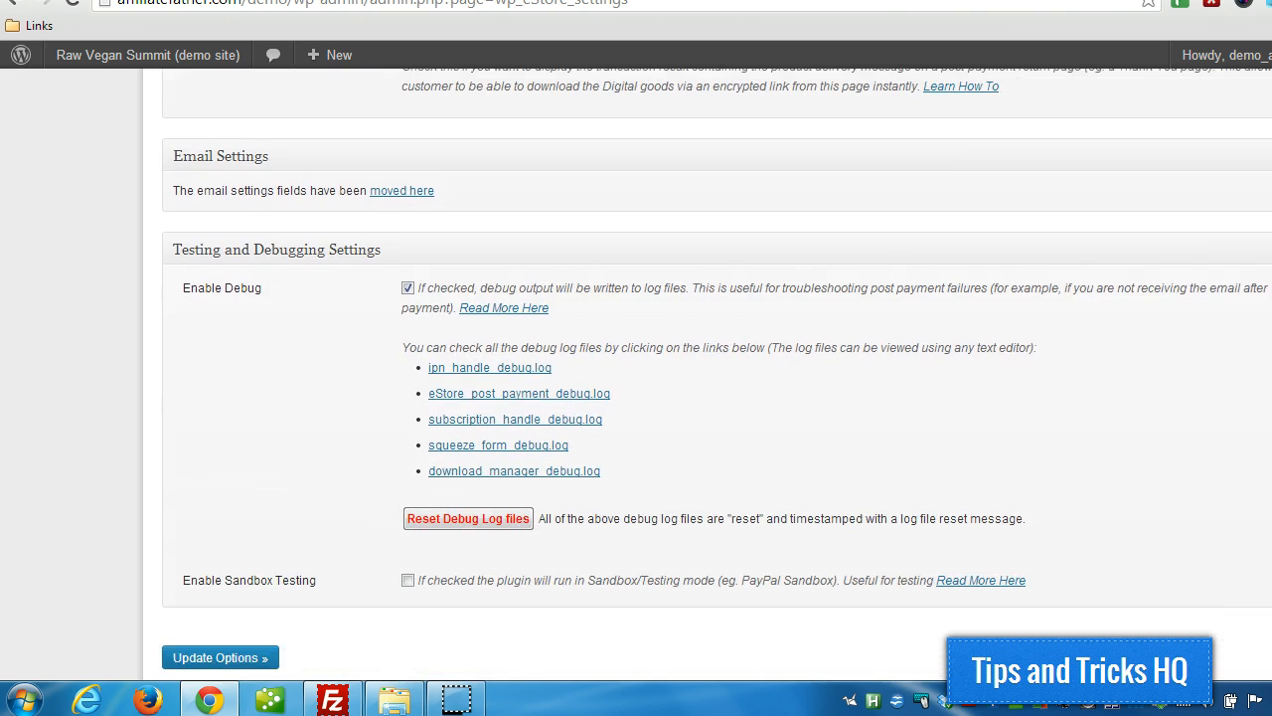
pyautogui.rightClick(487, 369)
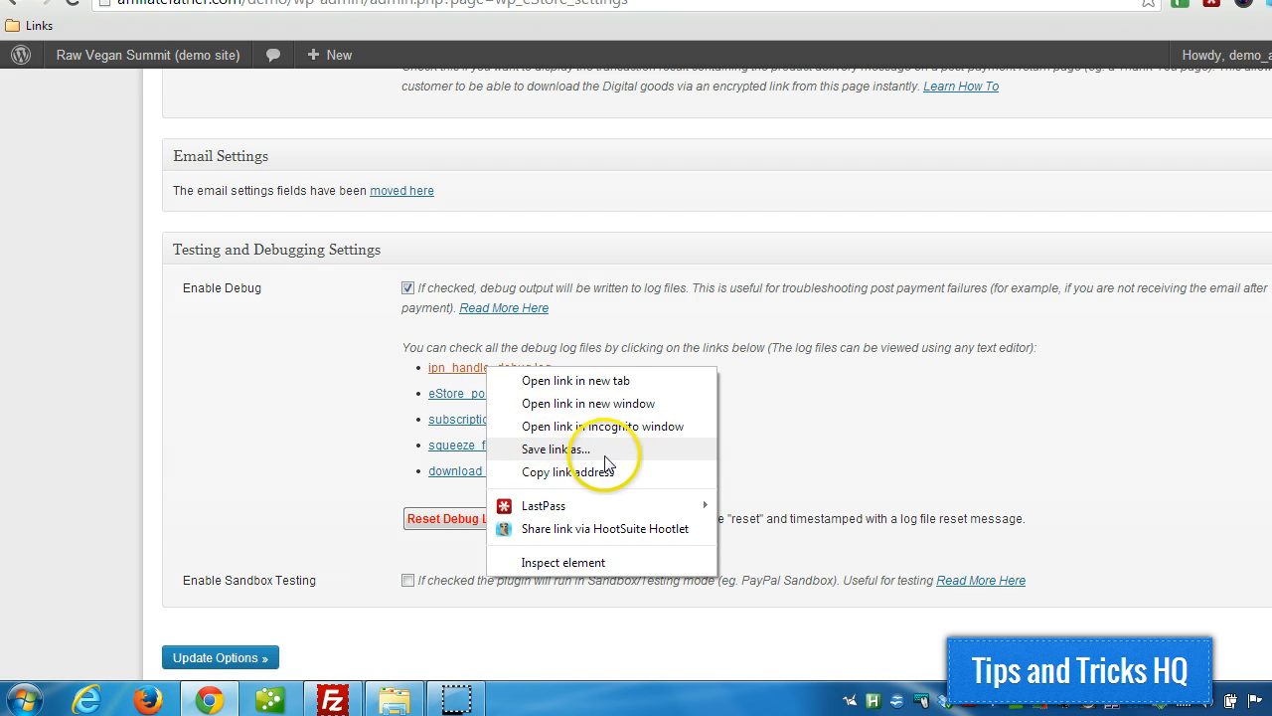
pyautogui.click(561, 452)
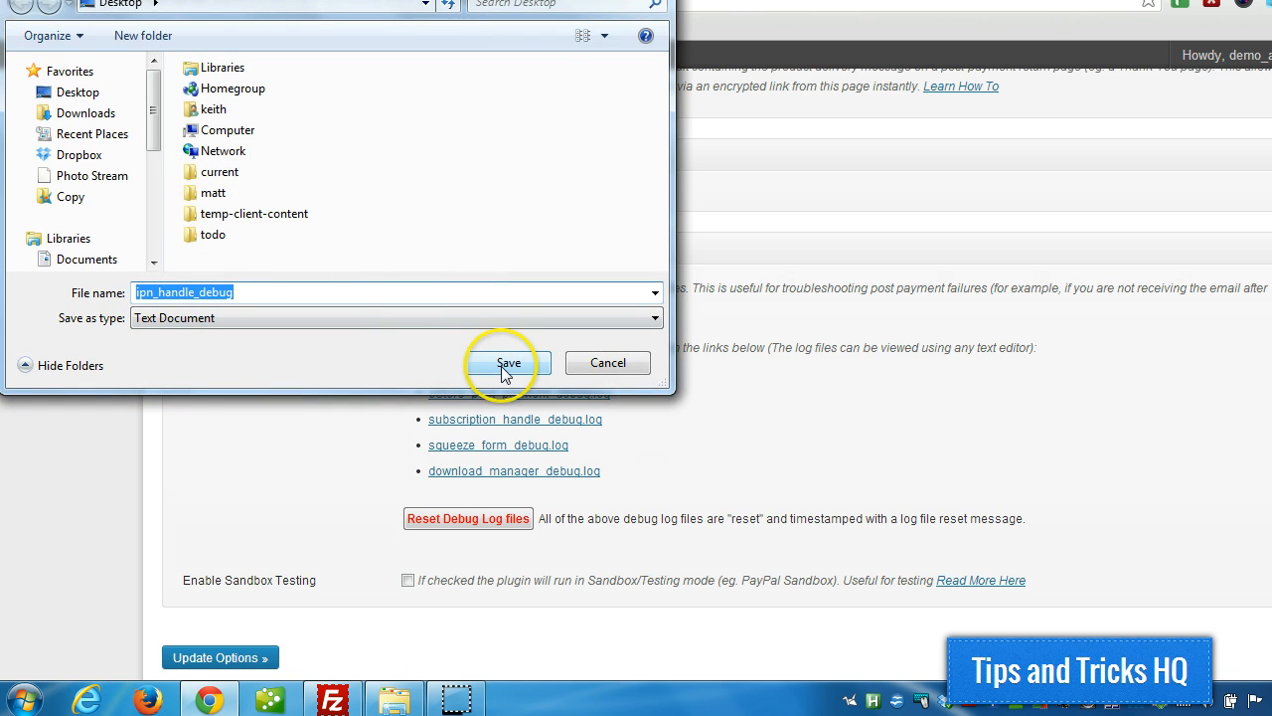
pyautogui.click(475, 365)
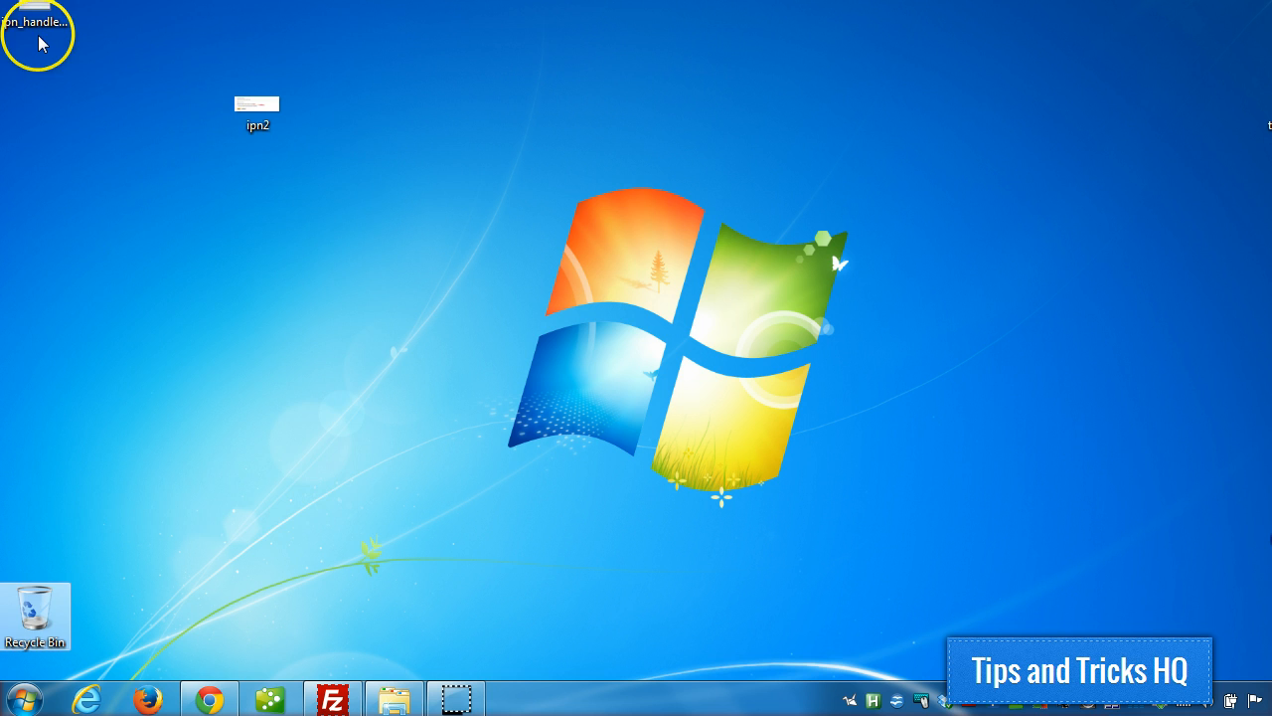
# Step: Open the saved ipn_handle_debug log from the desktop in TextPad with word wrap on
pyautogui.rightClick(40, 43)
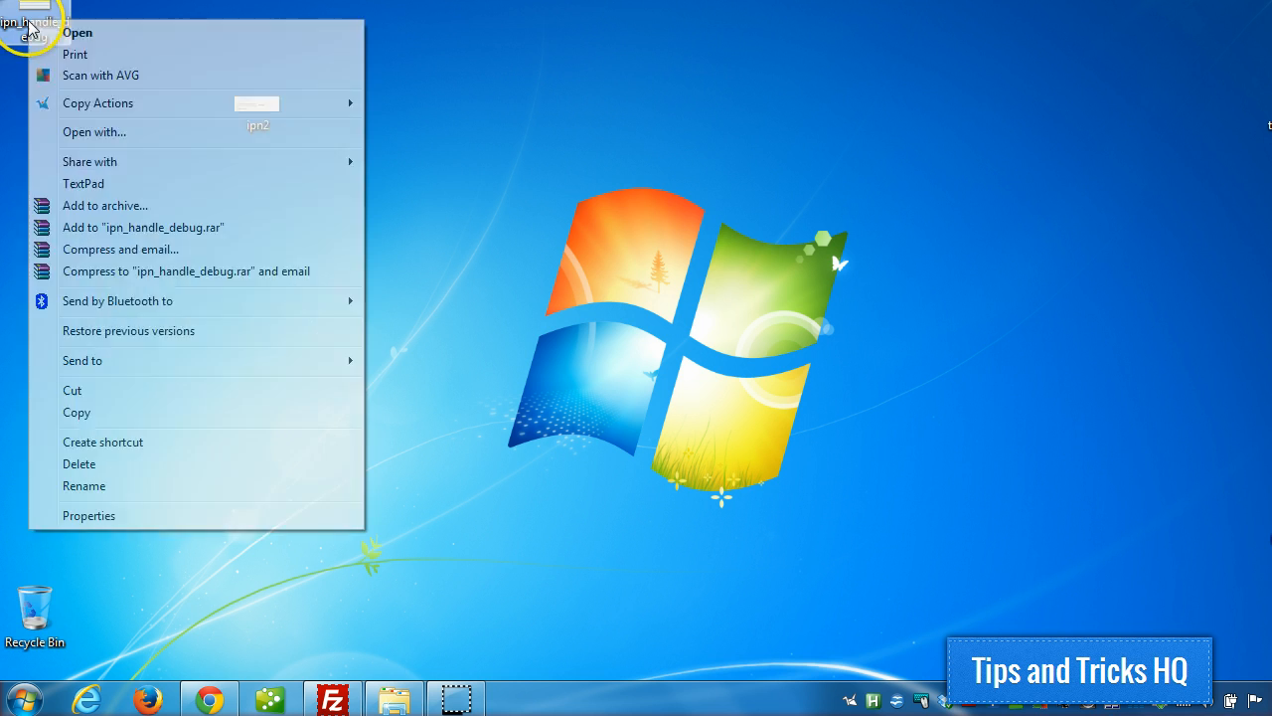
pyautogui.click(92, 183)
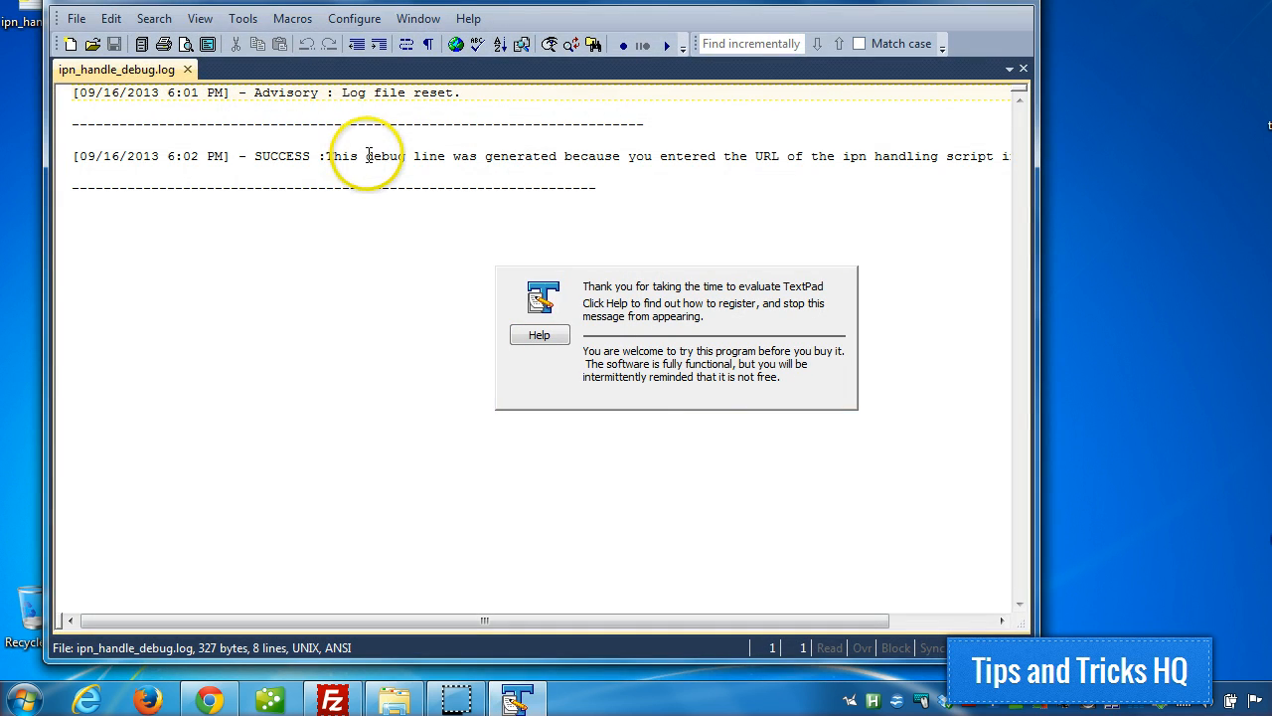
pyautogui.click(407, 51)
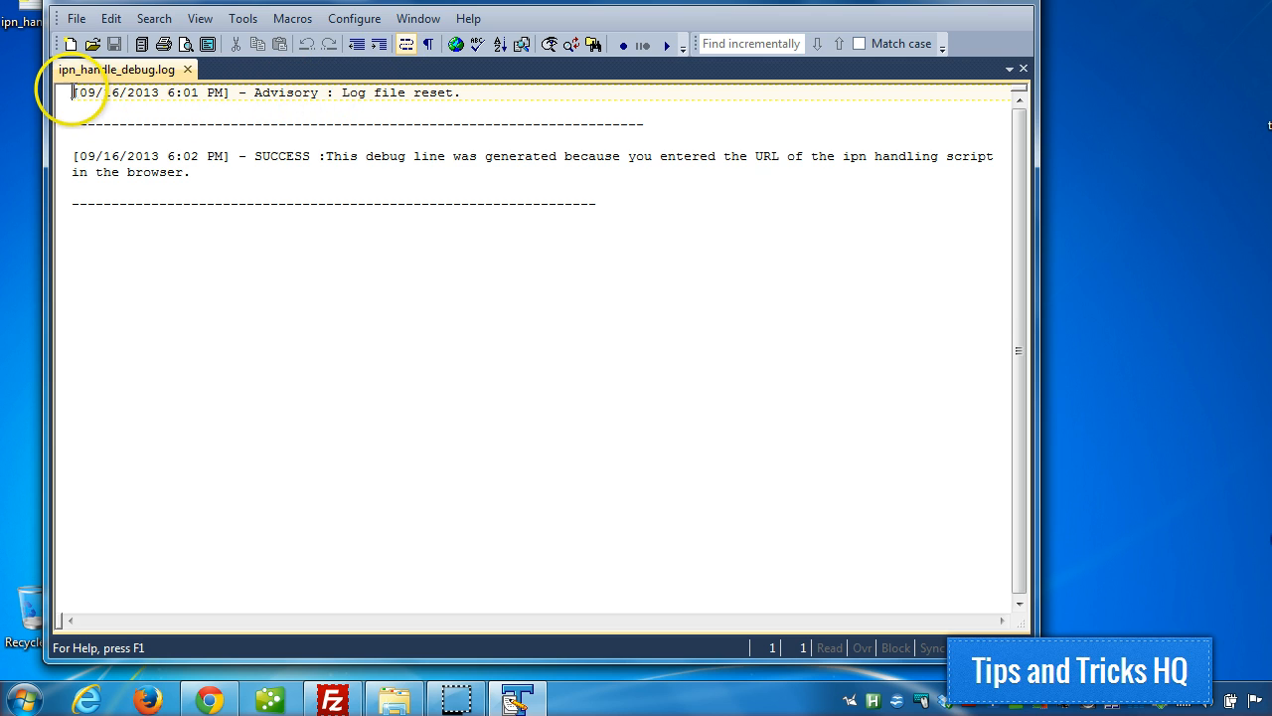
# Step: Examine the log's reset entry and the entry written by the ipn script access, and close TextPad
pyautogui.moveTo(71, 92); pyautogui.dragTo(478, 100)
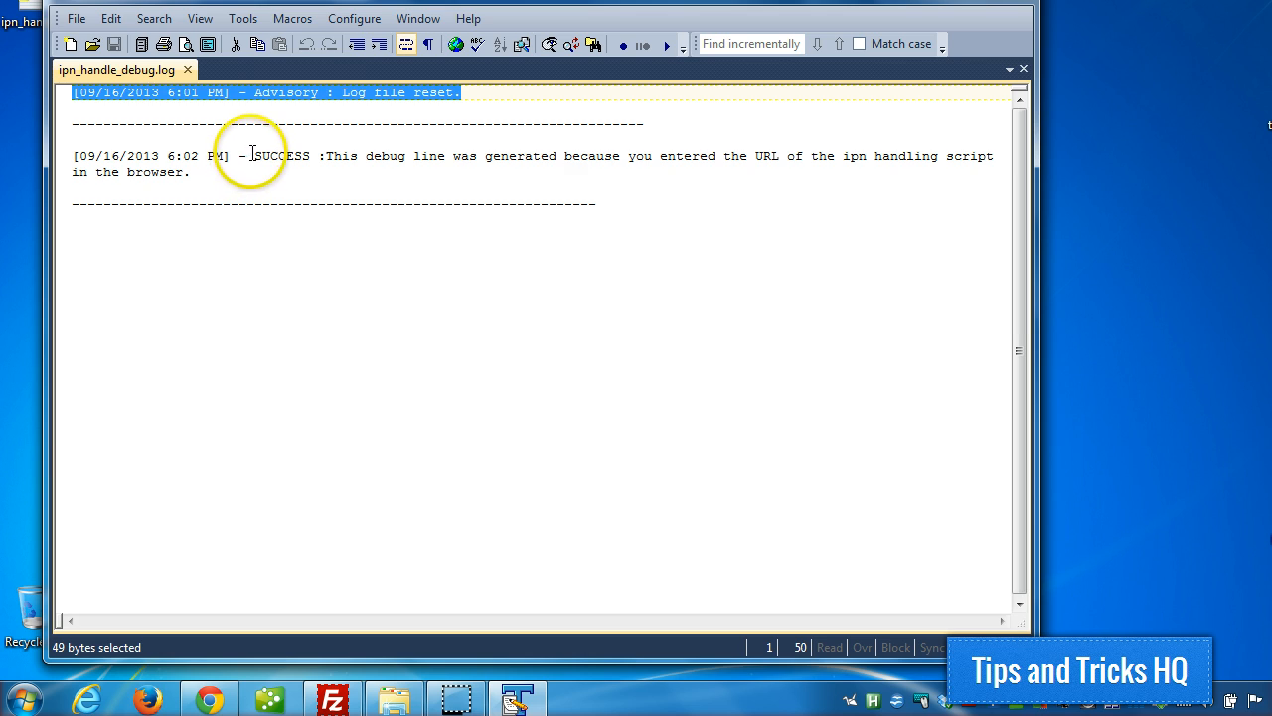
pyautogui.moveTo(252, 156); pyautogui.dragTo(289, 183)
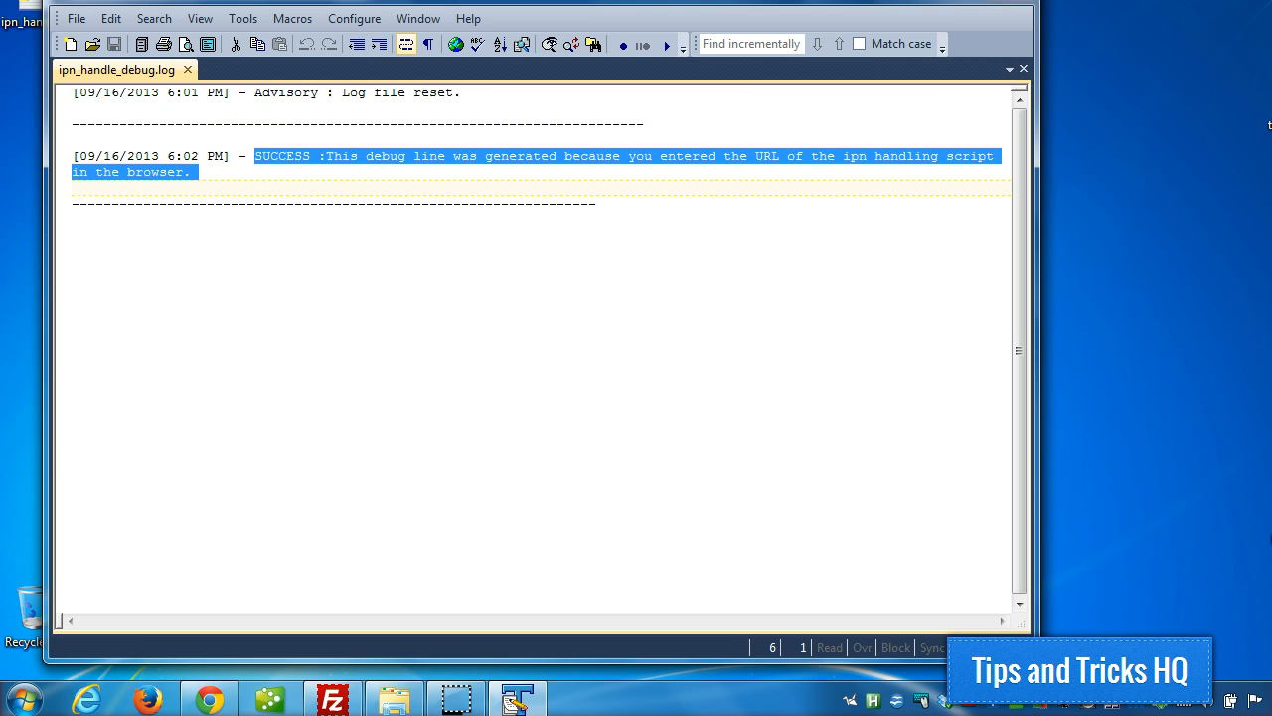
pyautogui.click(1008, 2)
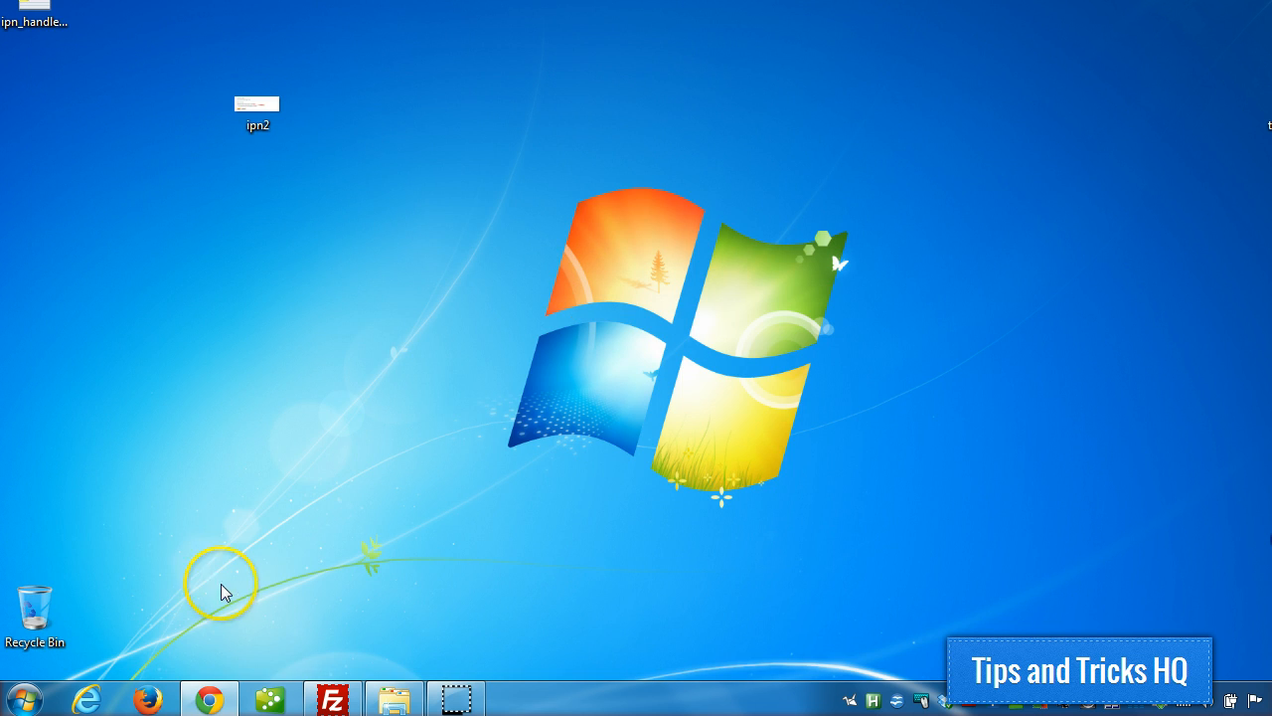
# Step: Switch to FileZilla and examine the remote path down to the wp-content/plugins/wp-cart-for-digital-products folder that holds the debug log
pyautogui.click(331, 703)
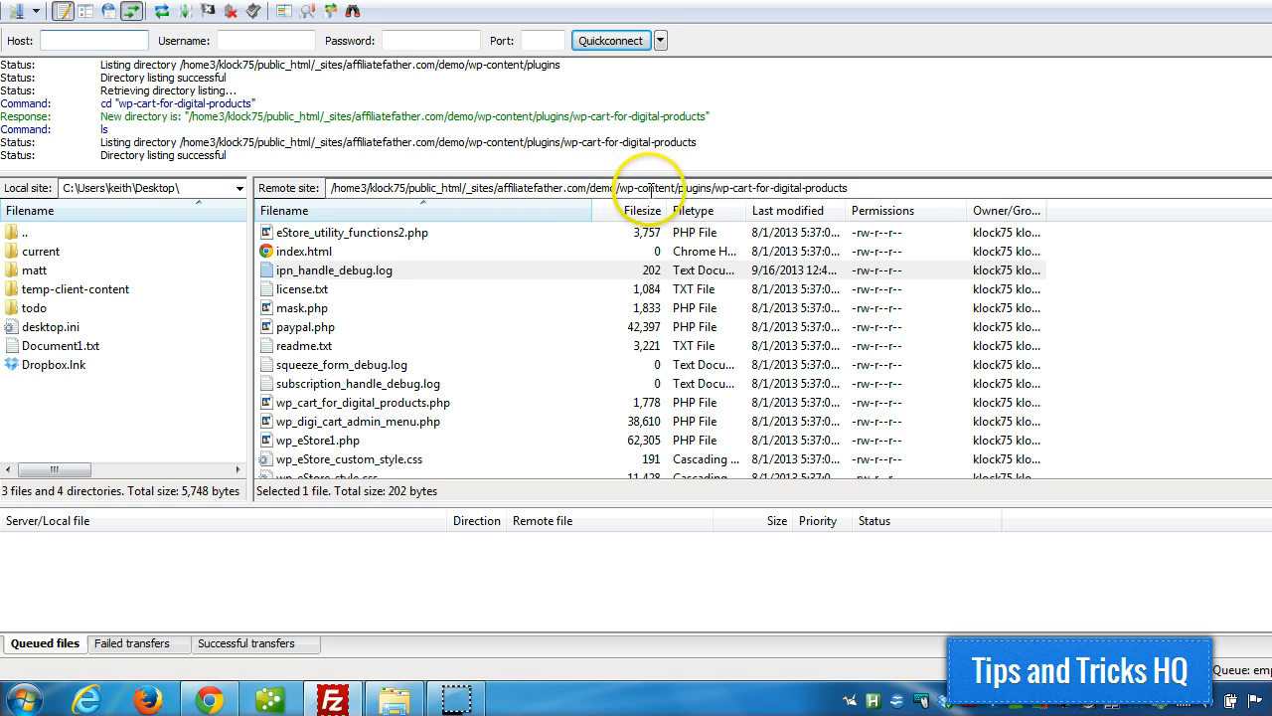
pyautogui.click(679, 187)
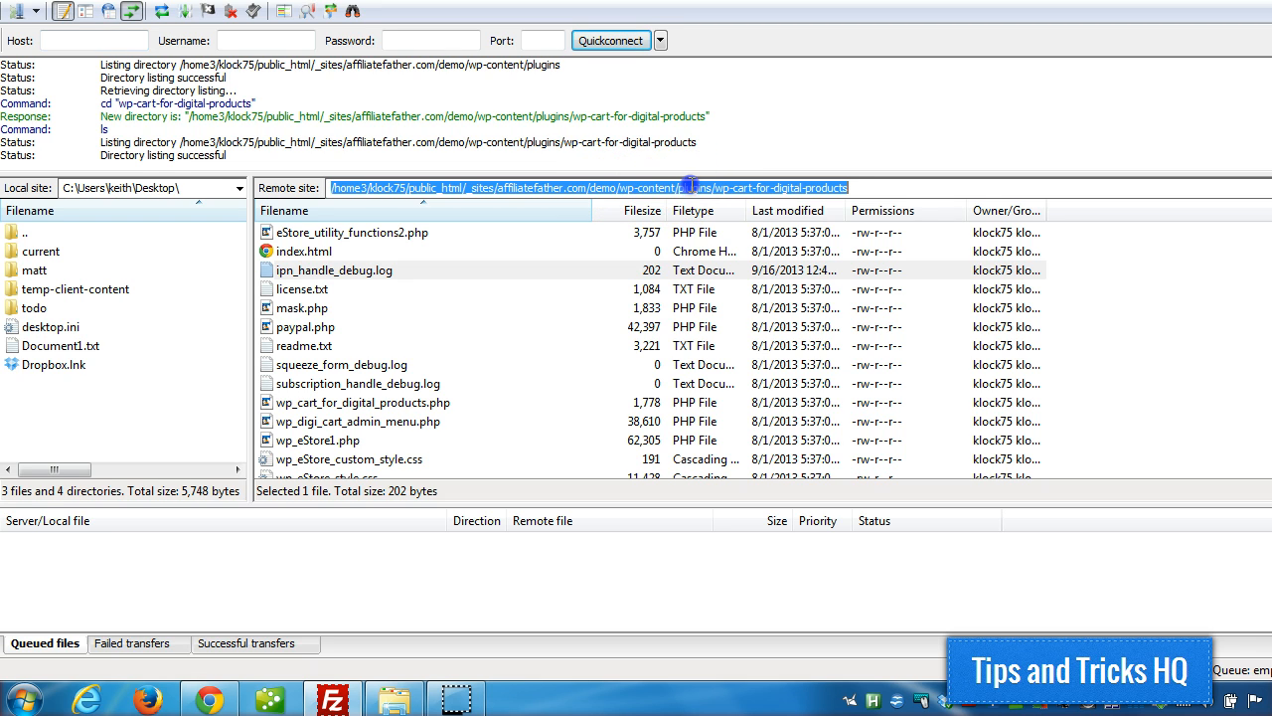
pyautogui.click(627, 186)
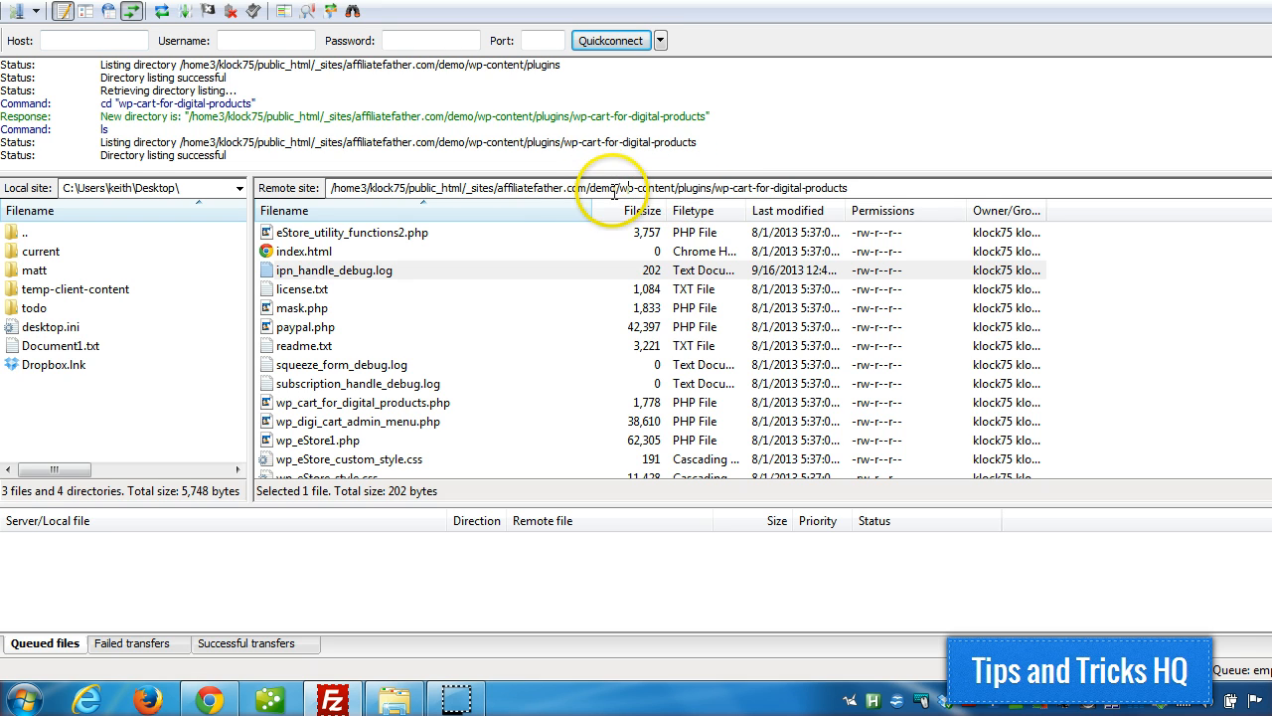
pyautogui.moveTo(620, 187); pyautogui.dragTo(674, 189)
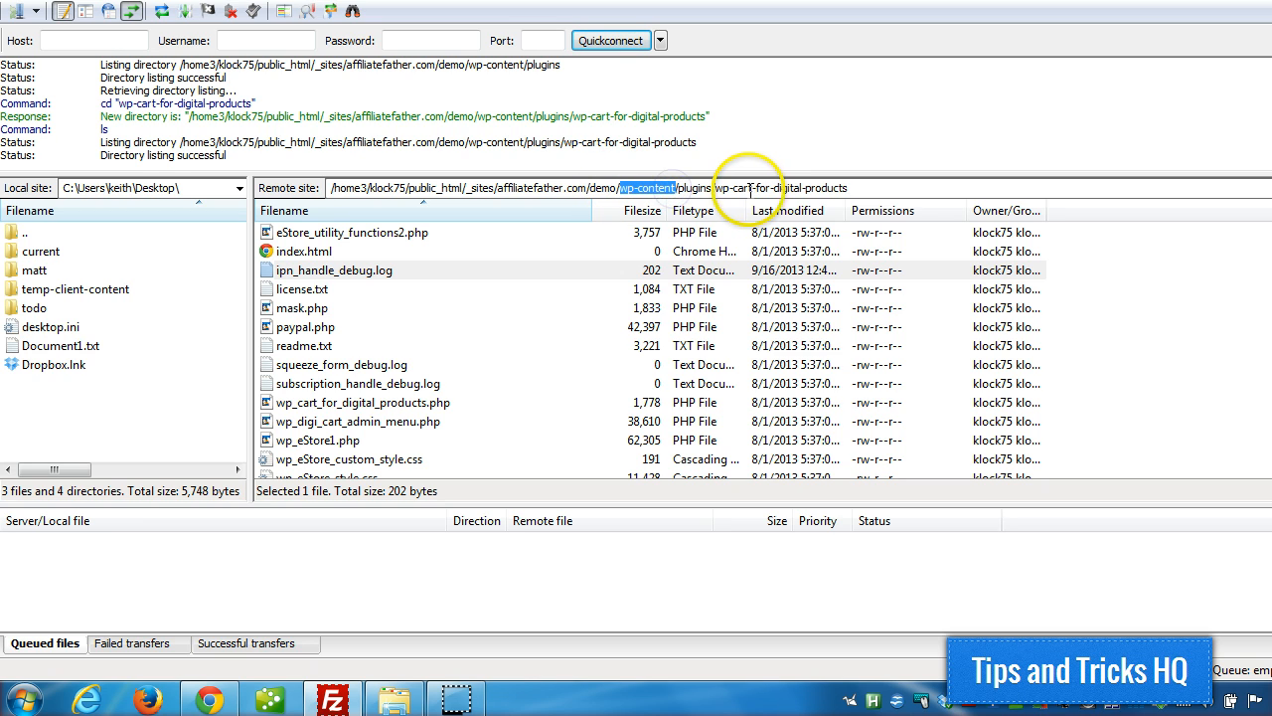
pyautogui.click(715, 188)
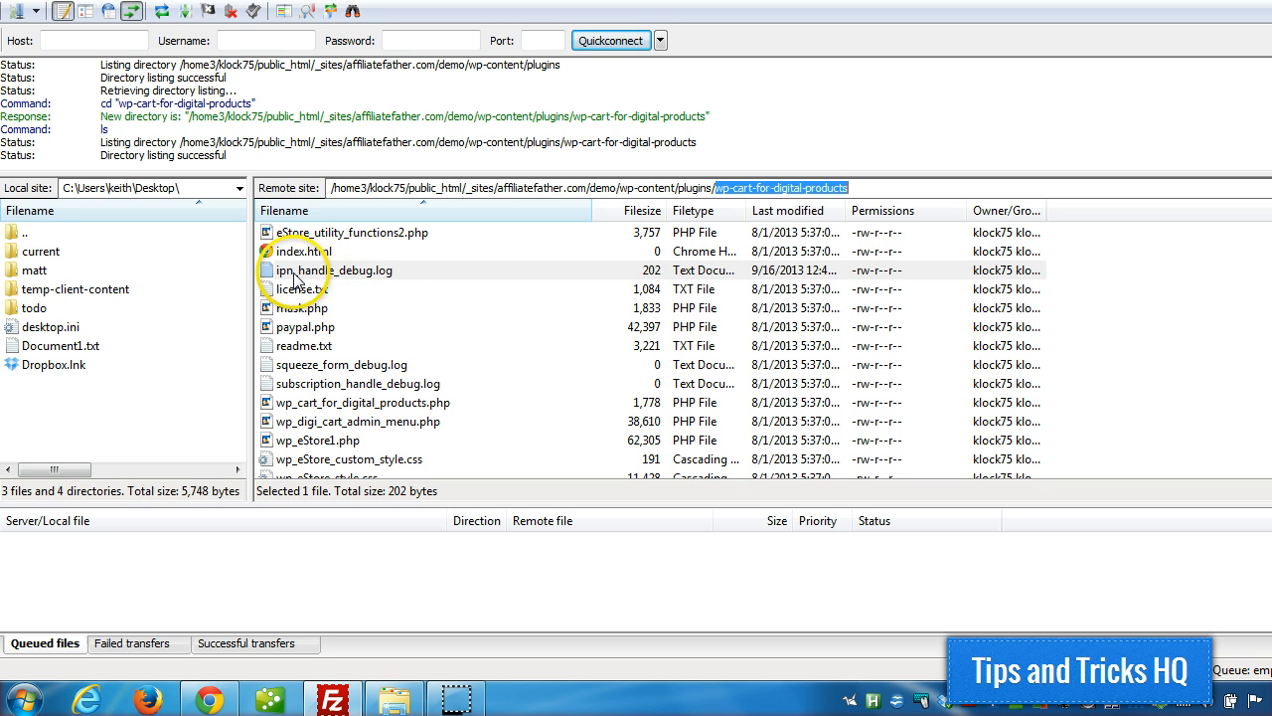
# Step: Check the numeric value and owner write permission of ipn_handle_debug.log on the server, and close its file attributes without changes
pyautogui.rightClick(358, 271)
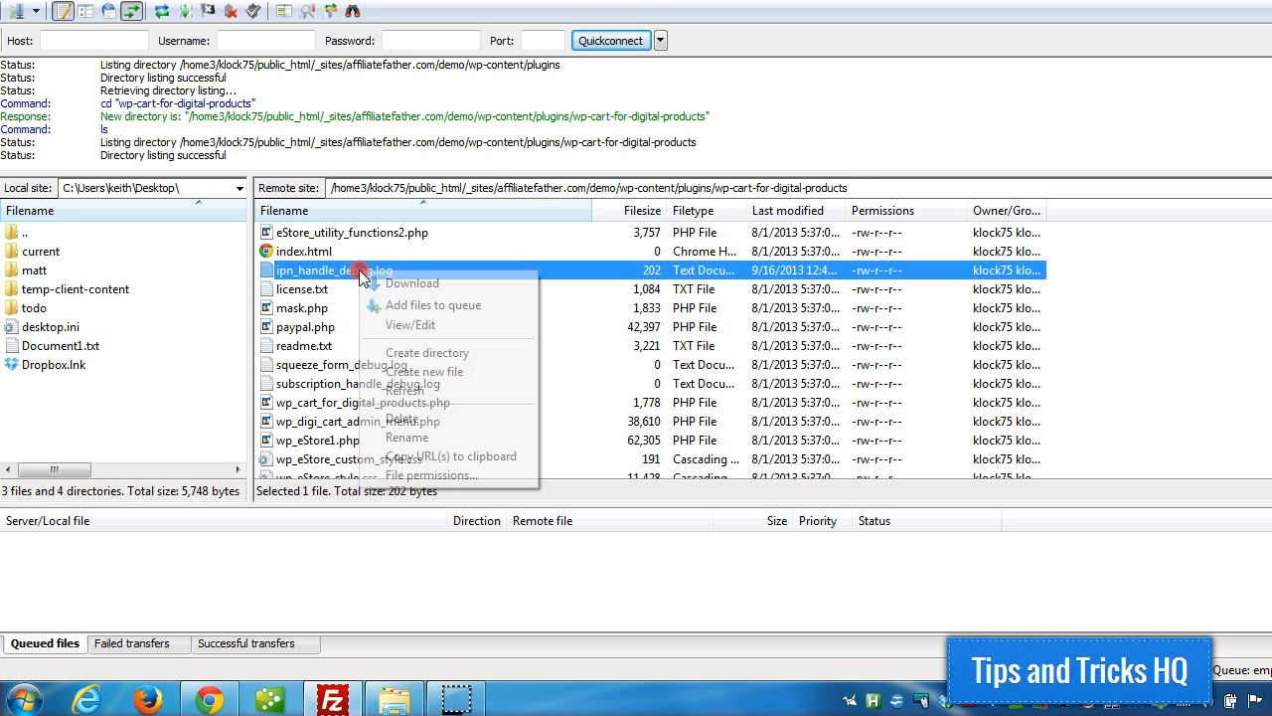
pyautogui.click(413, 475)
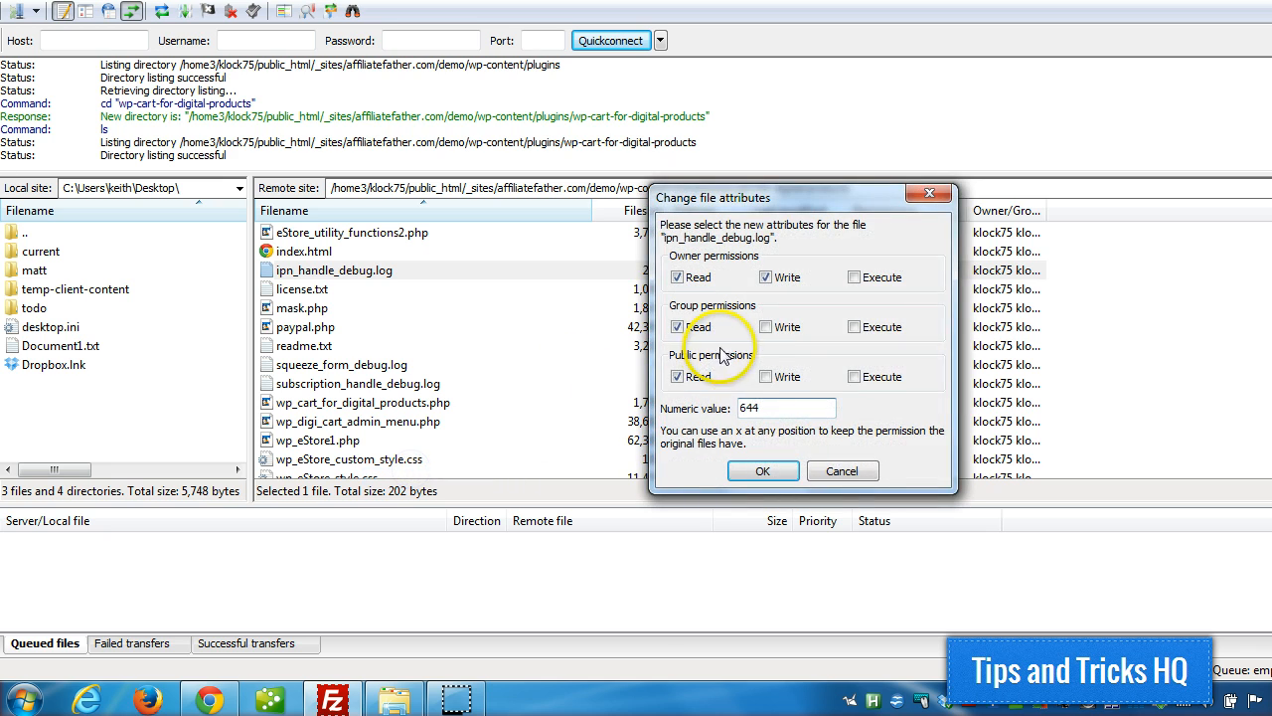
pyautogui.doubleClick(761, 408)
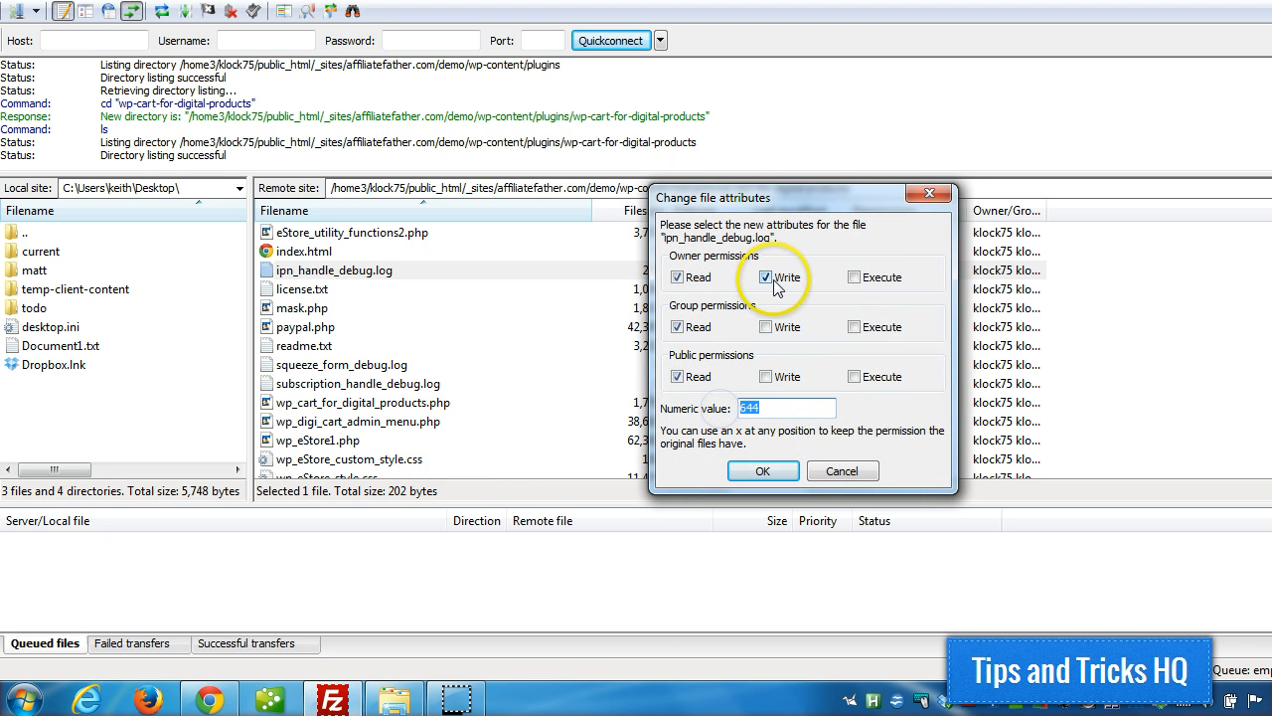
pyautogui.click(838, 470)
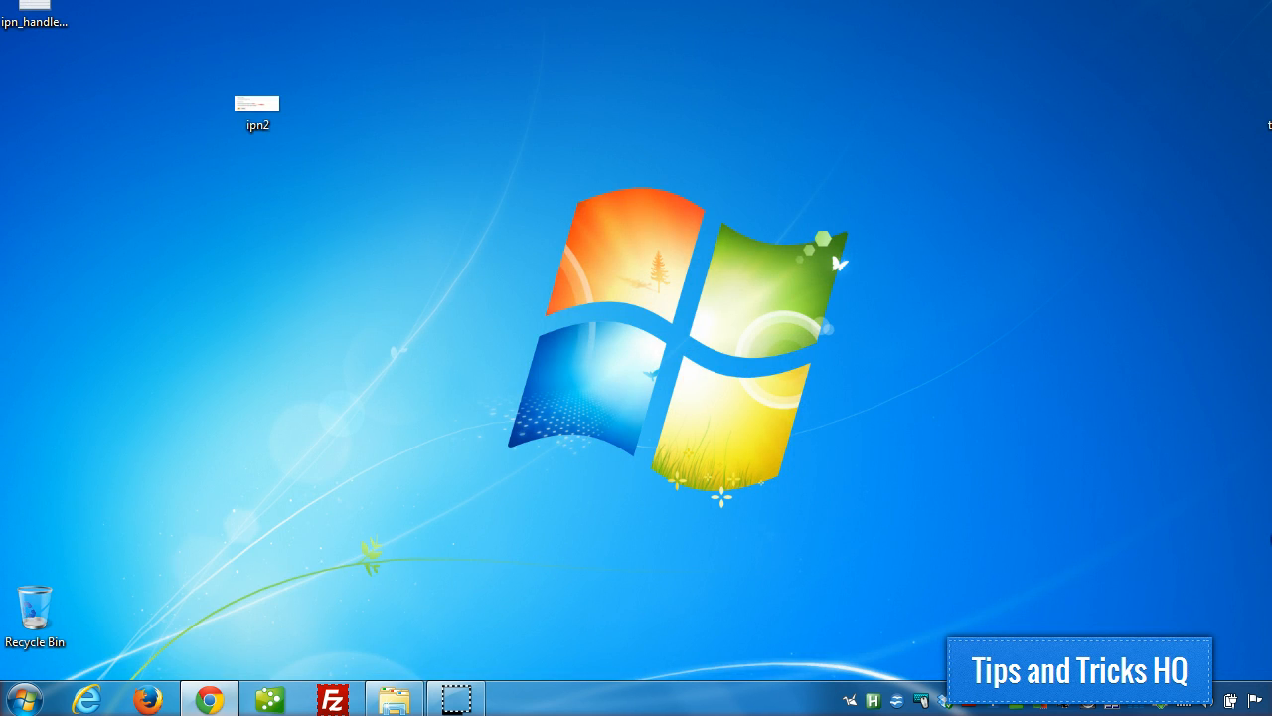
# Step: Switch to Chrome and read the forum topic on empty debug files, from the IPN simulator test and Step 6 through the example posts
pyautogui.click(209, 700)
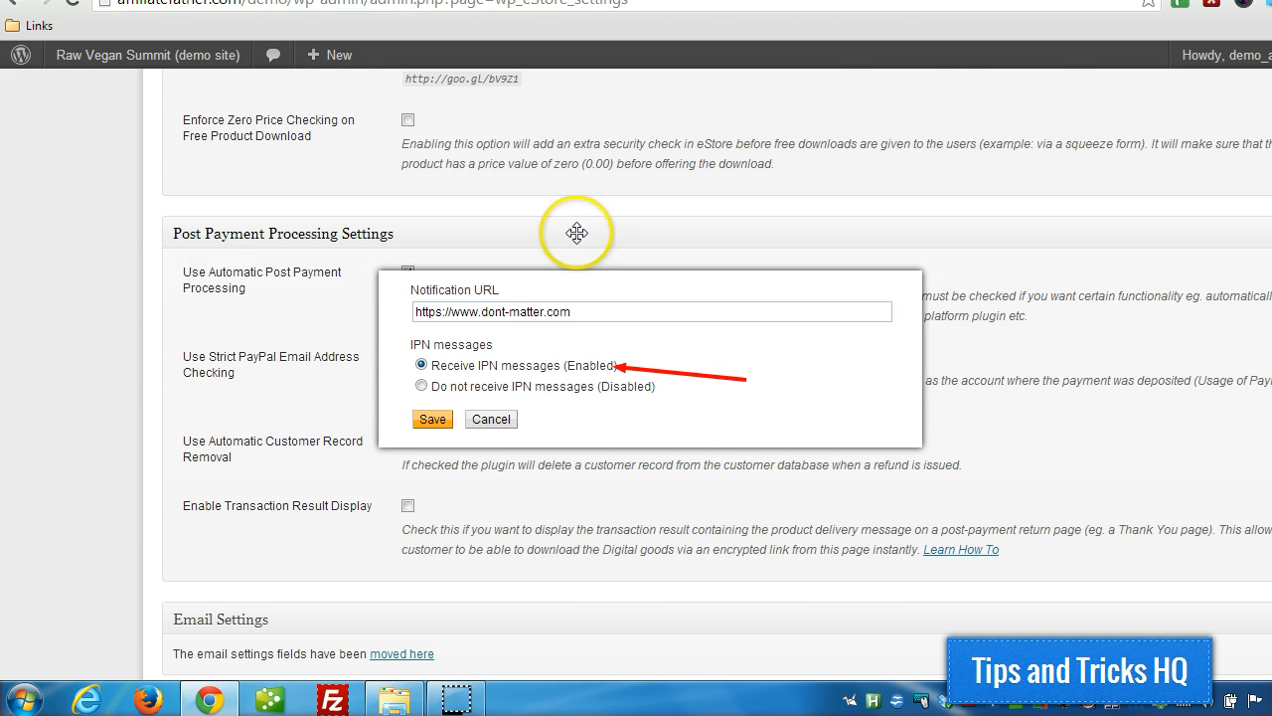
pyautogui.scroll(3, 578, 233)
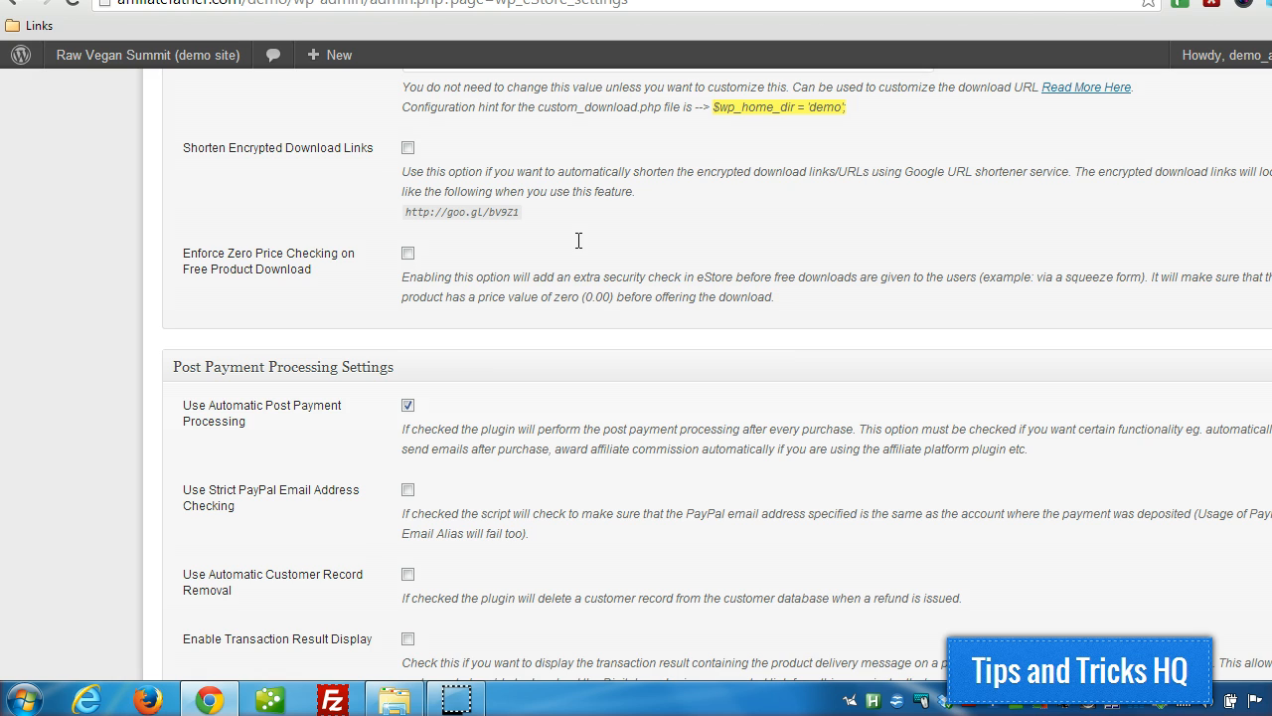
pyautogui.click(571, 239)
pyautogui.hotkey('ctrl', 'Tab')
pyautogui.scroll(-8, 551, 338)
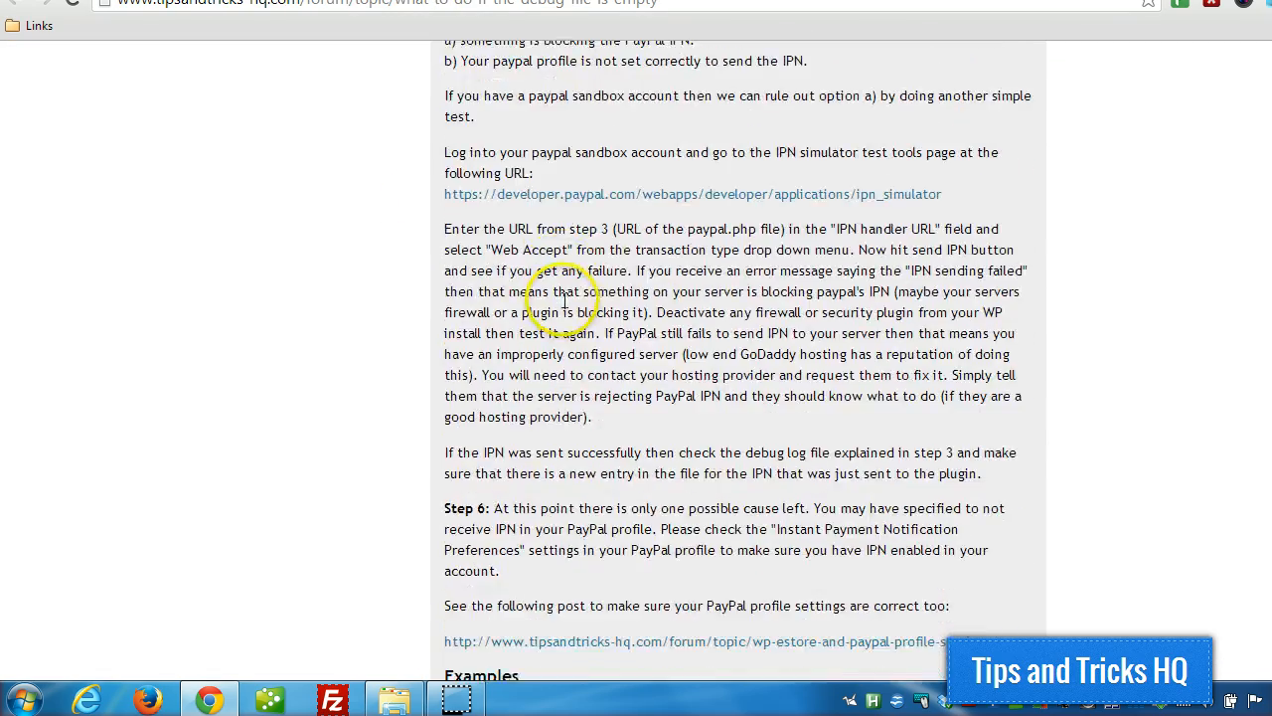
pyautogui.scroll(-10, 563, 298)
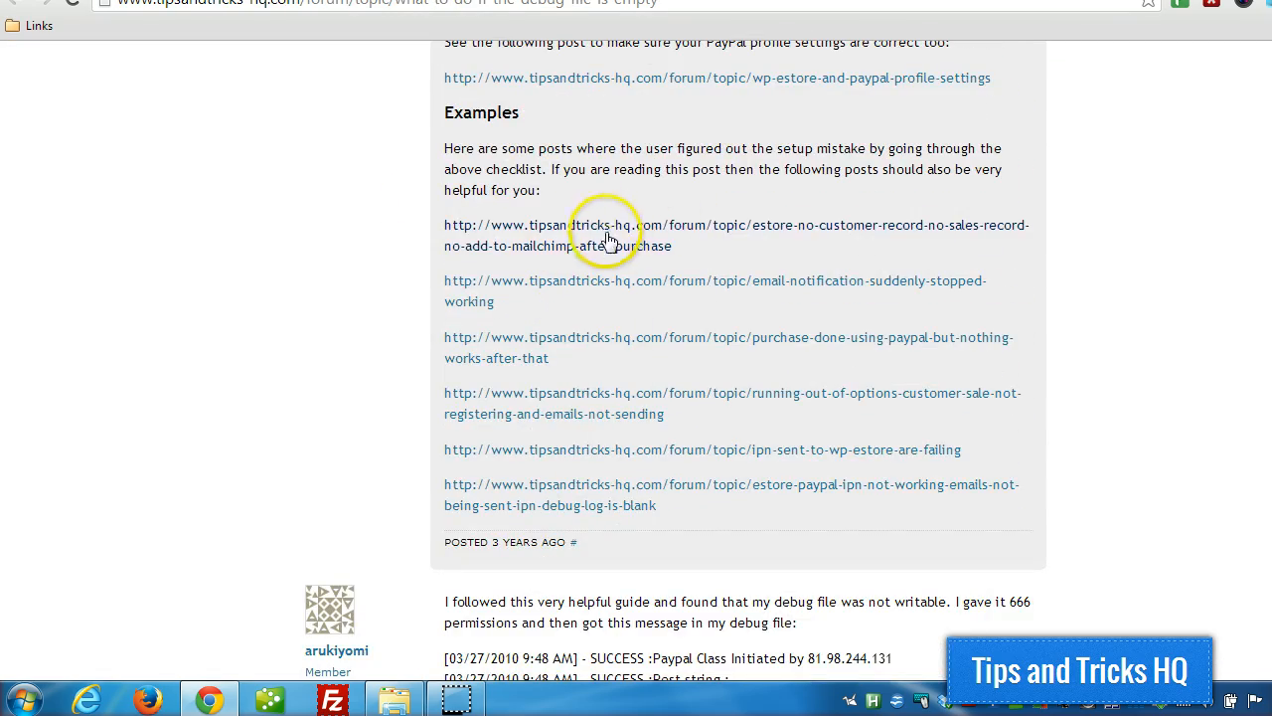